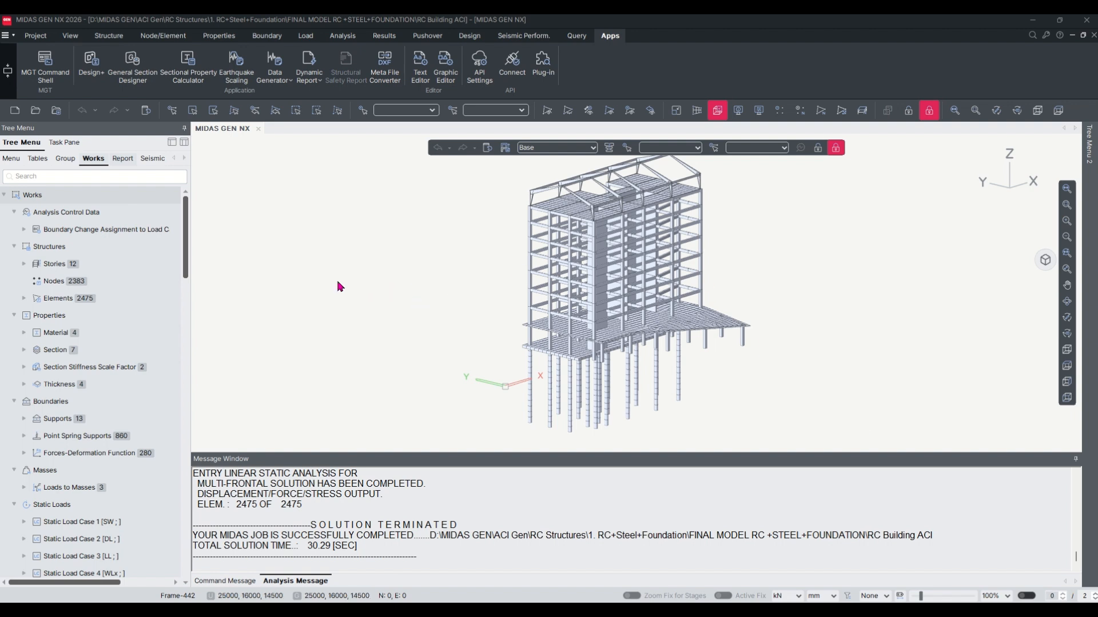
# Open the load combinations list for concrete design and scroll through the existing combinations.
pyautogui.click(384, 35)
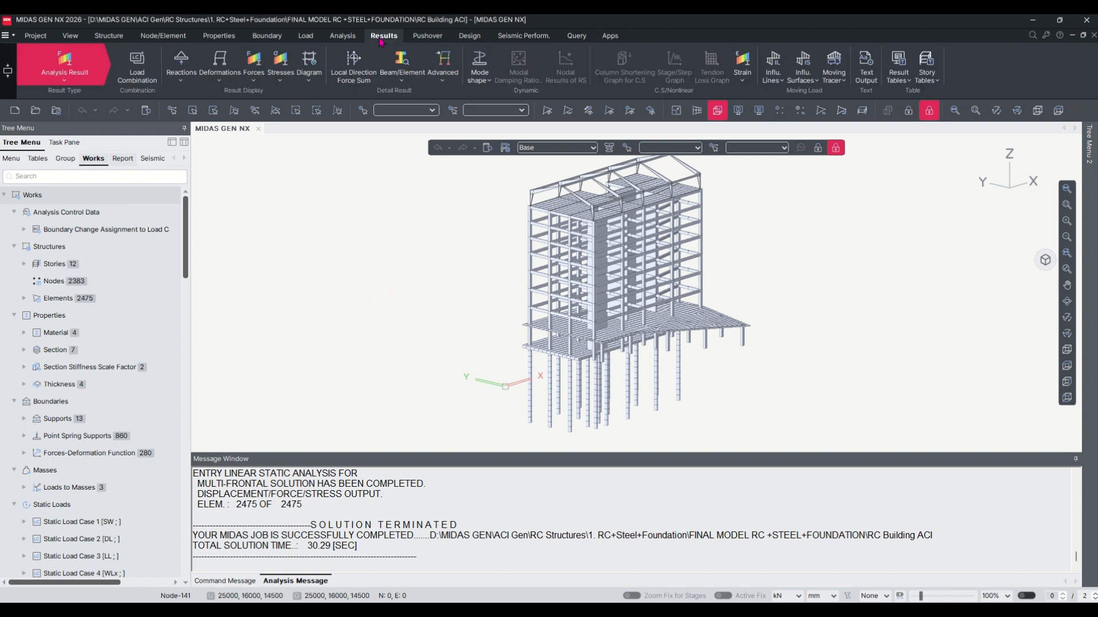
pyautogui.click(138, 73)
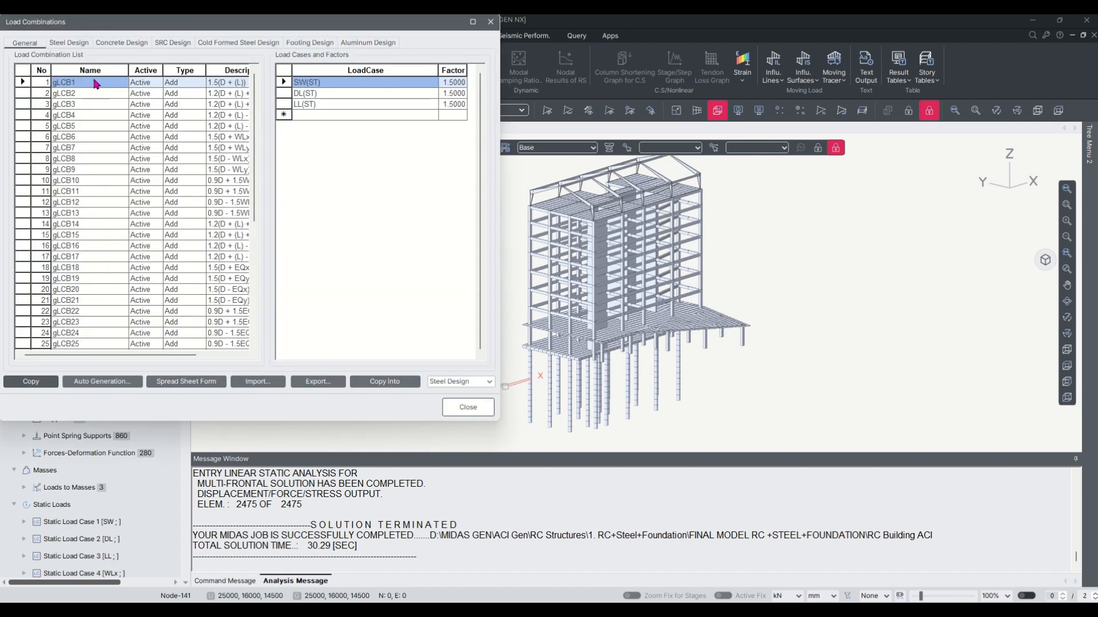
pyautogui.click(122, 43)
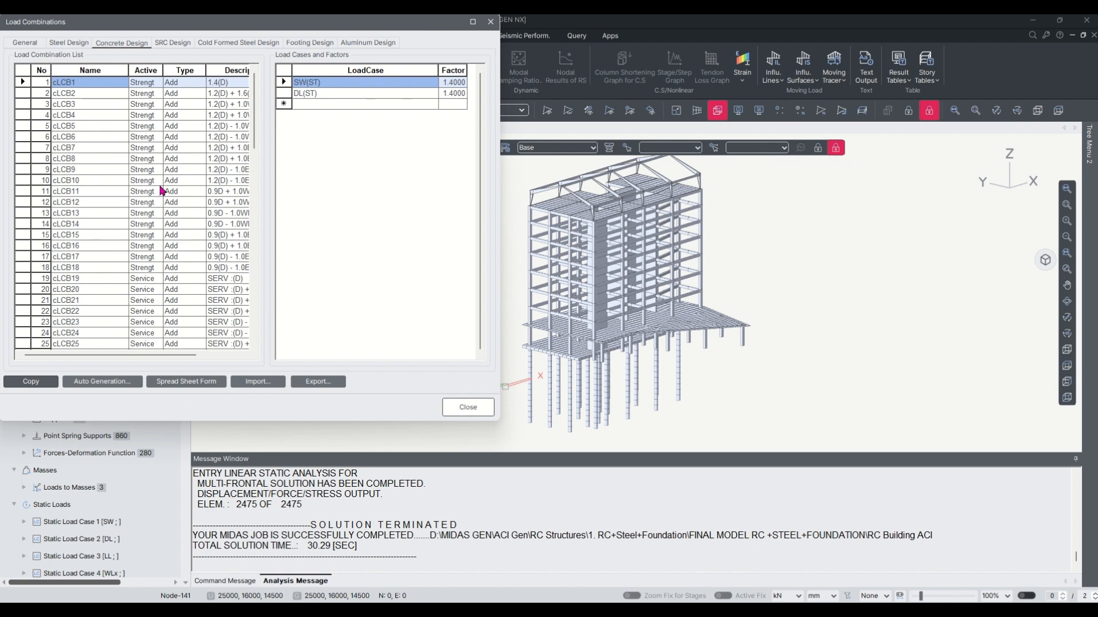
pyautogui.scroll(-20, 160, 200)
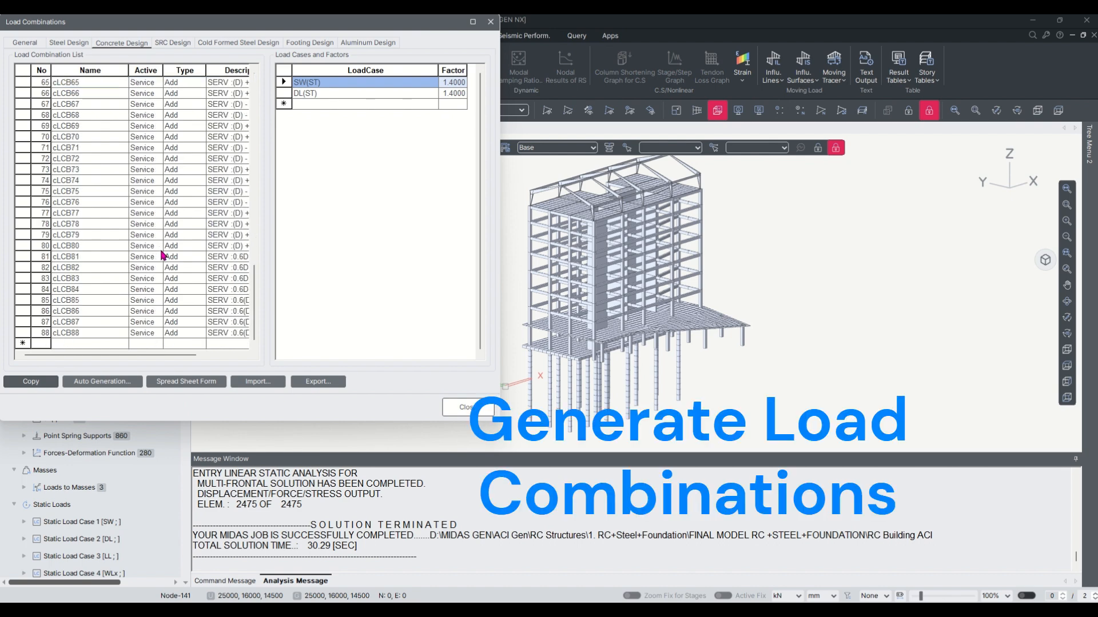
pyautogui.scroll(20, 163, 256)
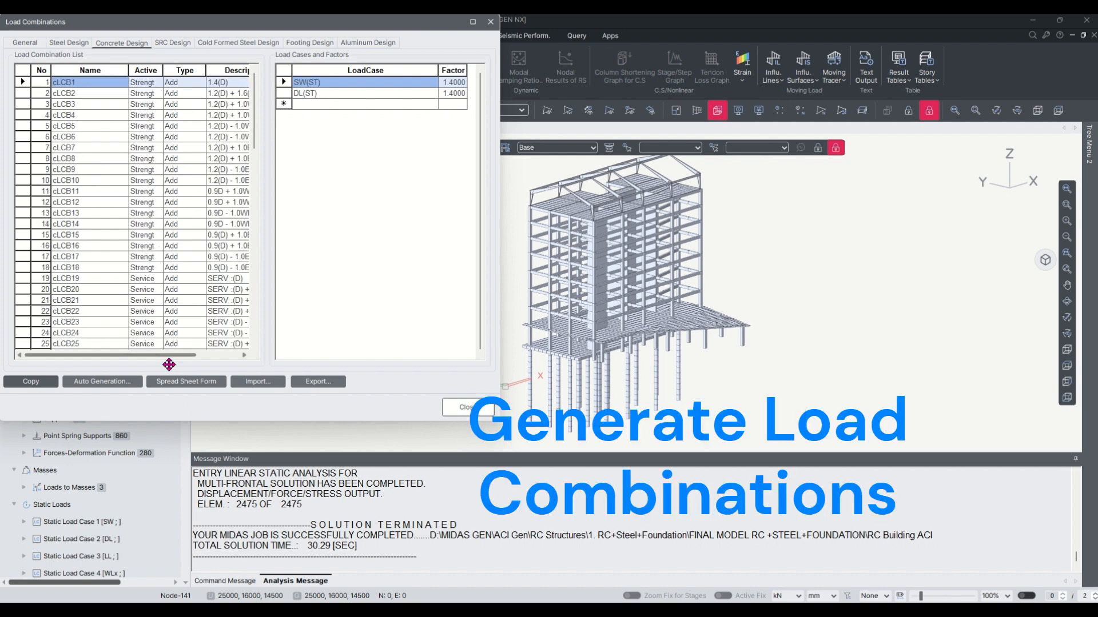
# Auto-generate concrete design load combinations with the Replace option and ACI318-19 code, then close the load combinations dialog.
pyautogui.click(117, 382)
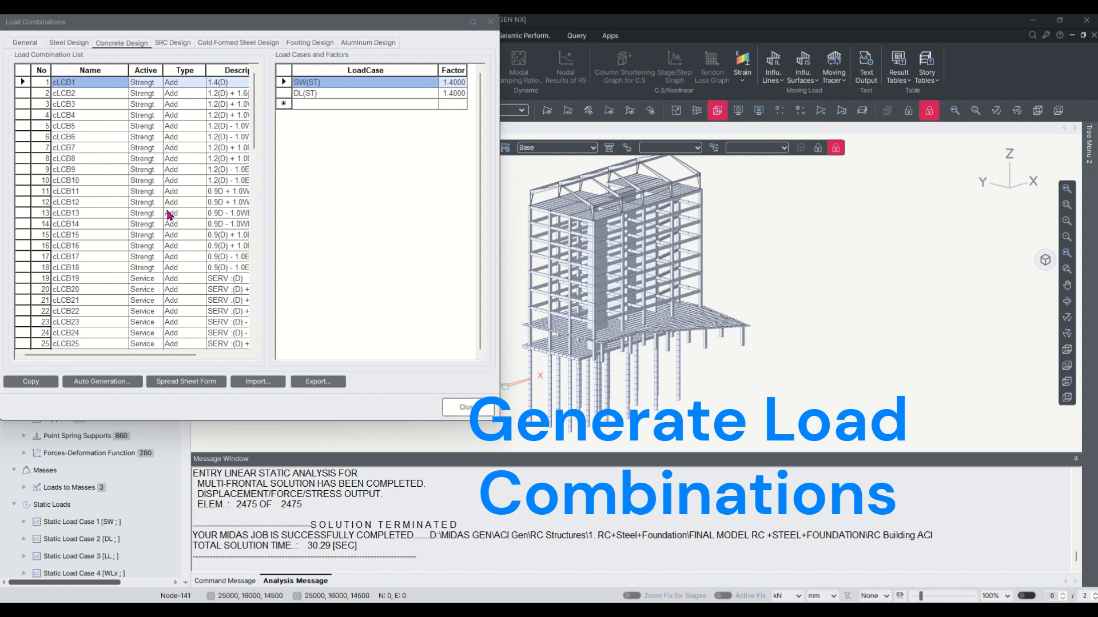
pyautogui.click(228, 54)
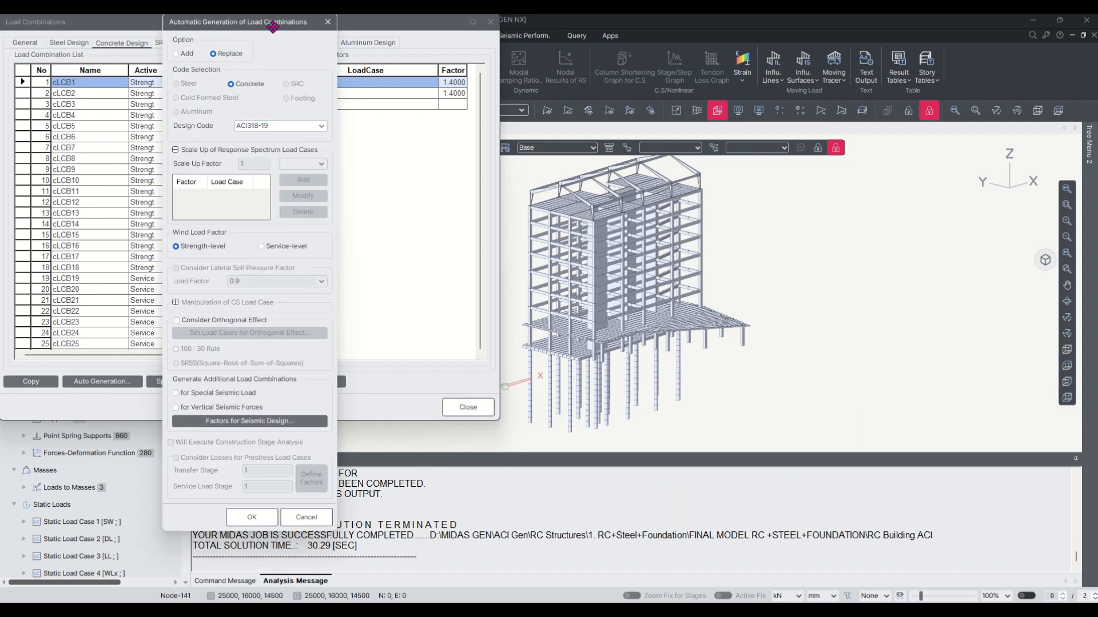
pyautogui.moveTo(266, 23); pyautogui.dragTo(453, 64)
pyautogui.click(461, 167)
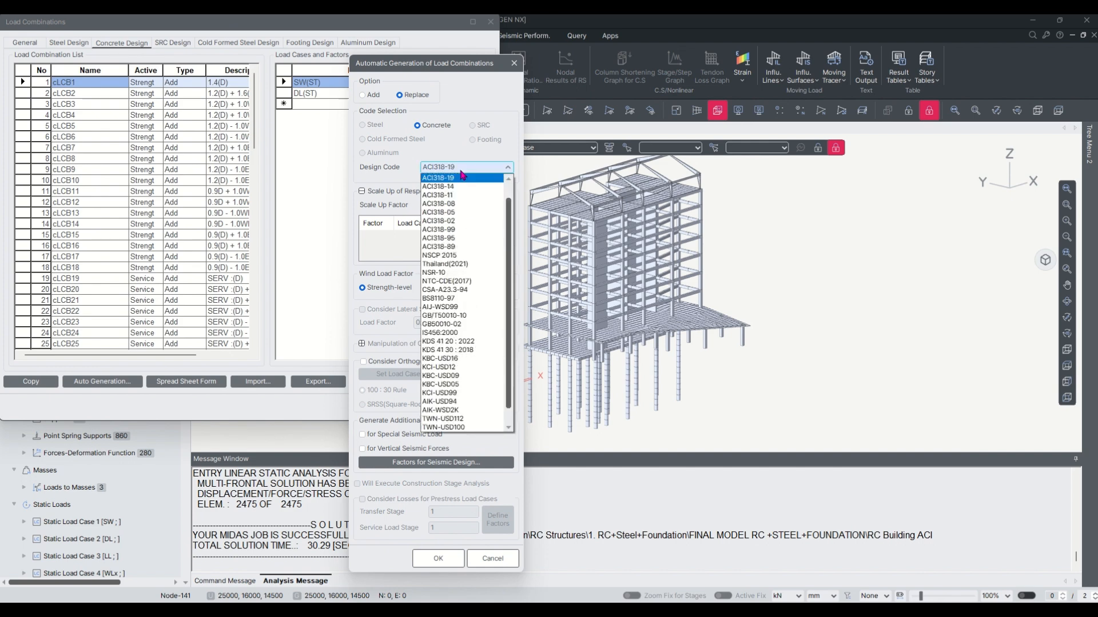
pyautogui.click(462, 177)
pyautogui.click(438, 566)
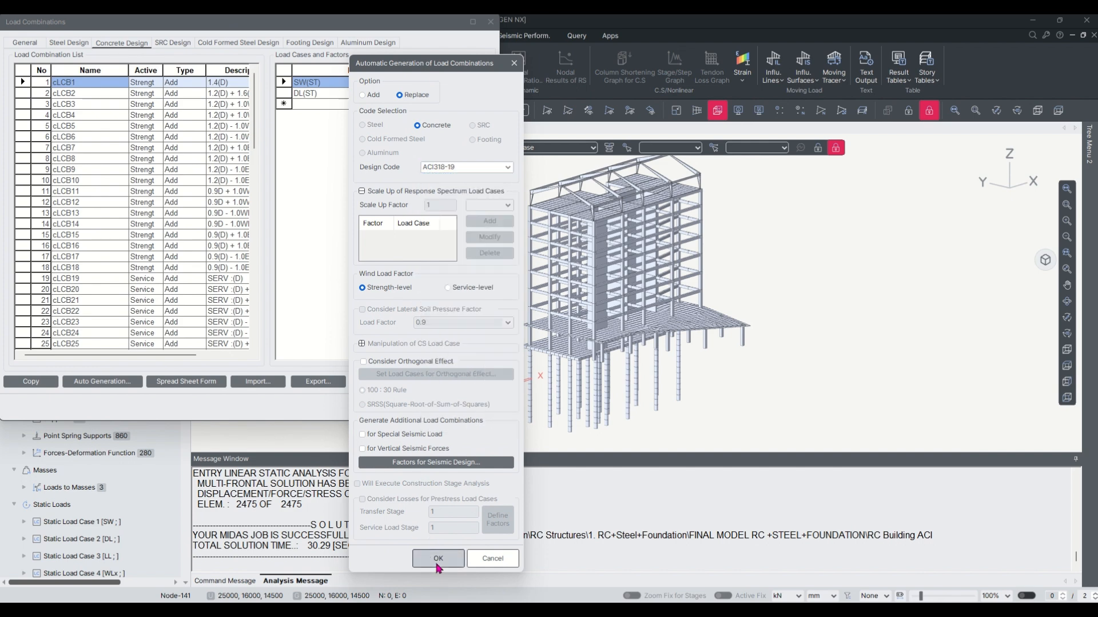
pyautogui.scroll(-7, 159, 266)
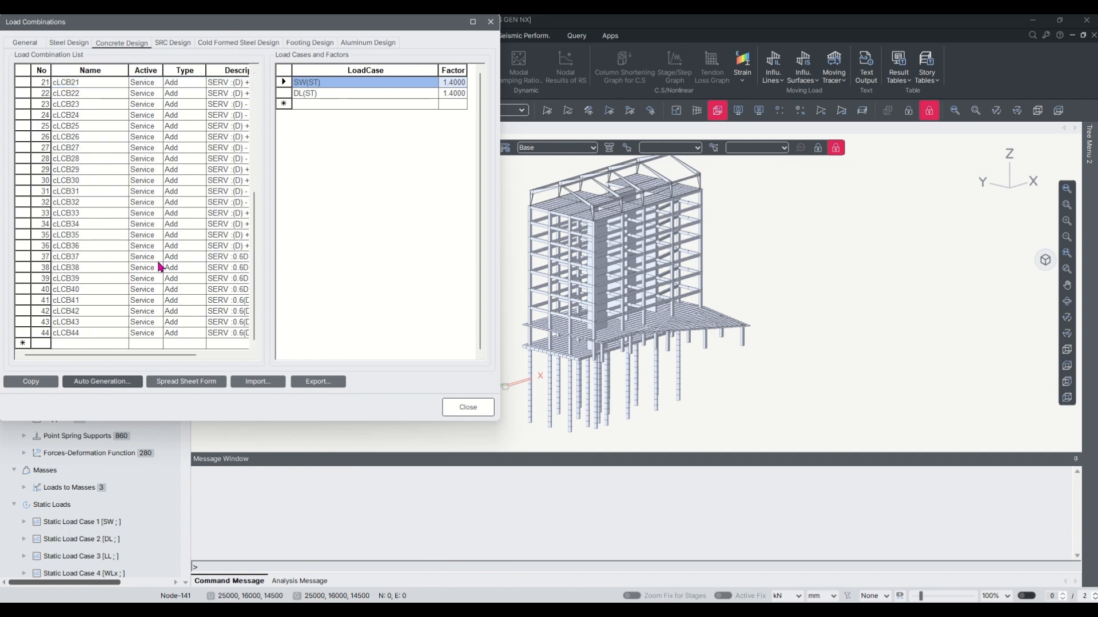
pyautogui.click(492, 23)
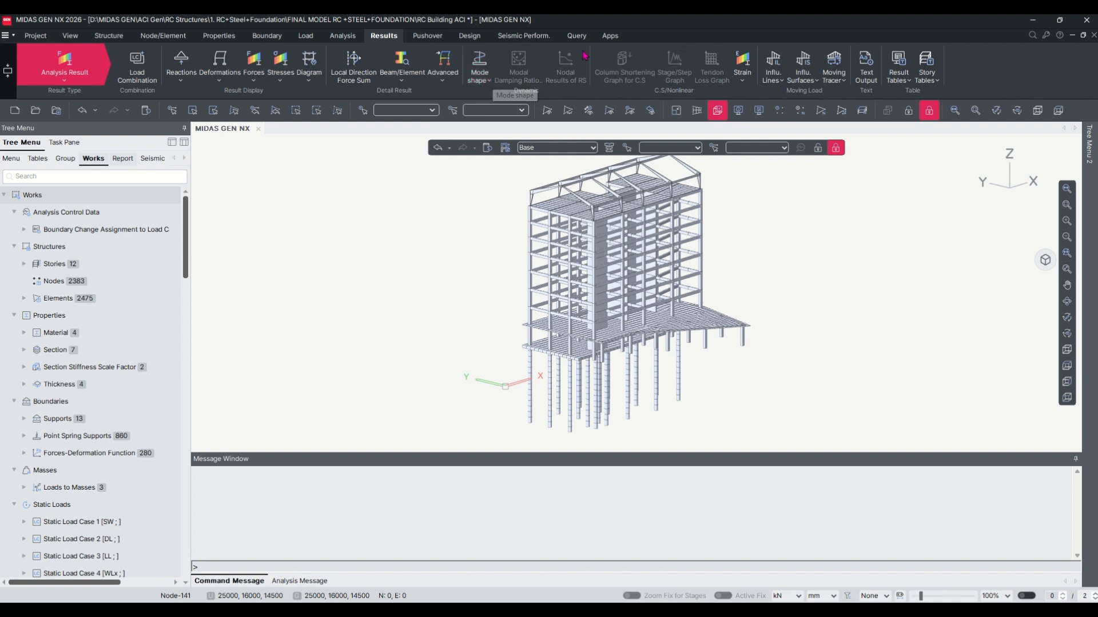
# Select all nodes carrying the Type 1 support from the model tree.
pyautogui.click(609, 35)
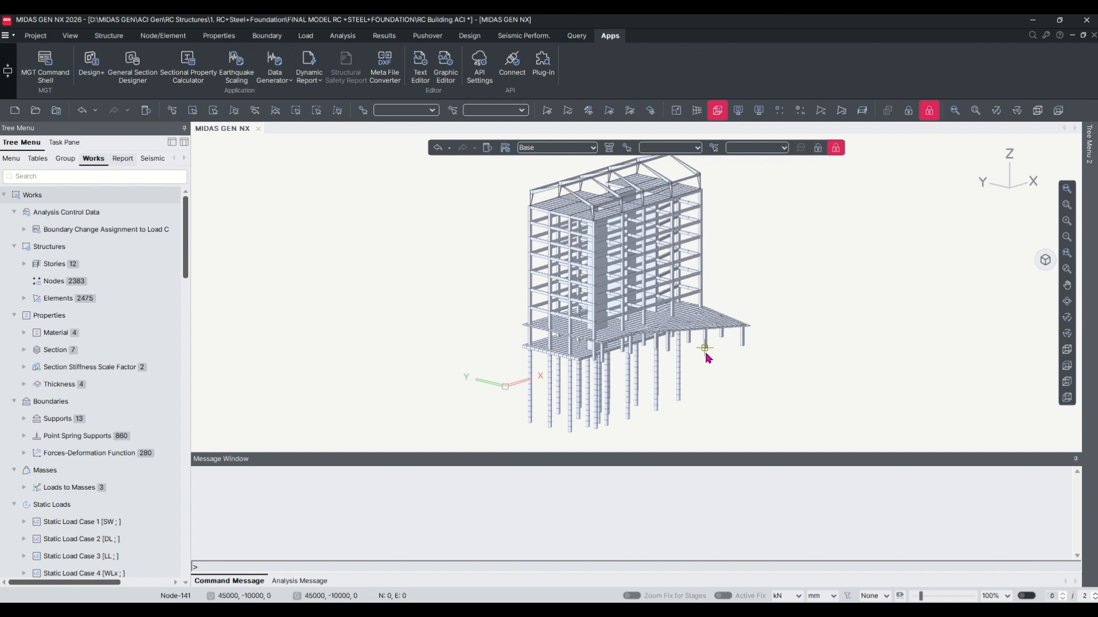
pyautogui.scroll(-2, 79, 376)
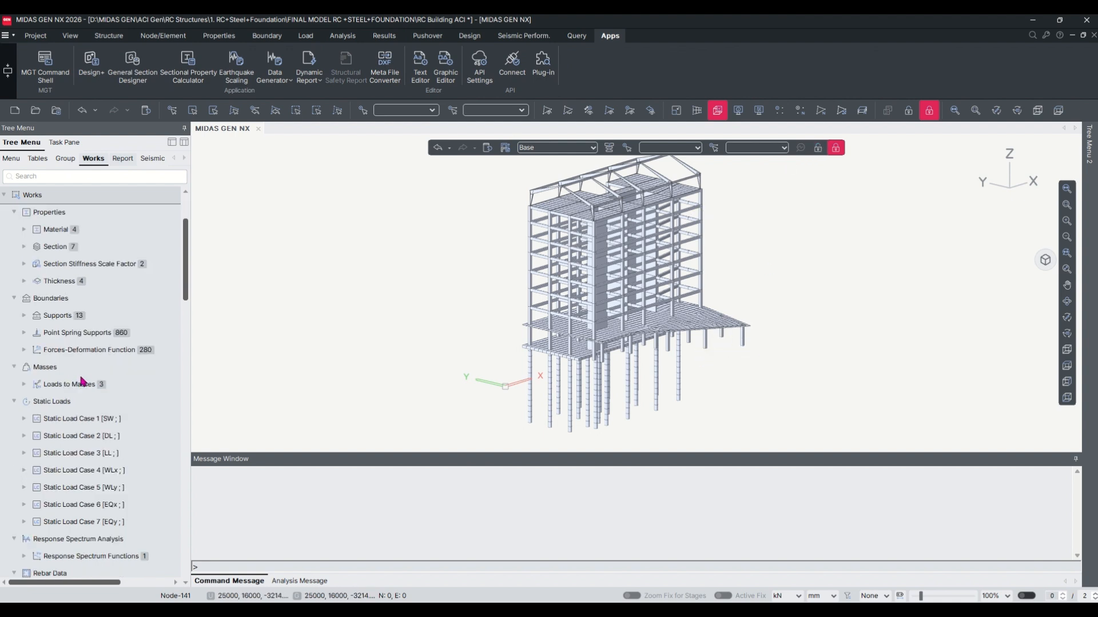
pyautogui.click(24, 315)
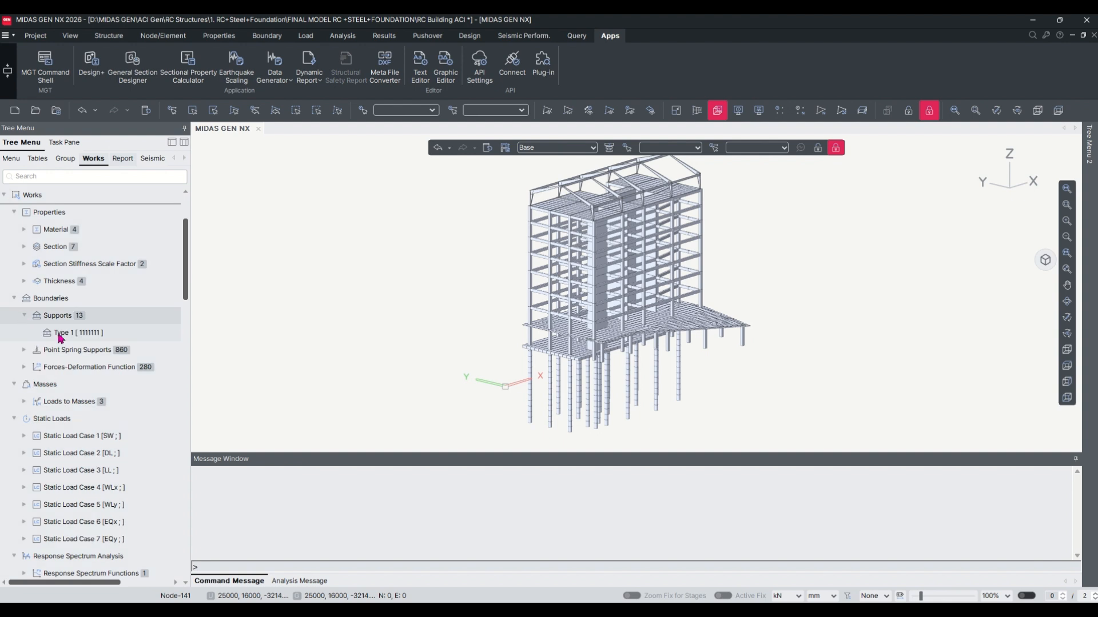
pyautogui.doubleClick(100, 334)
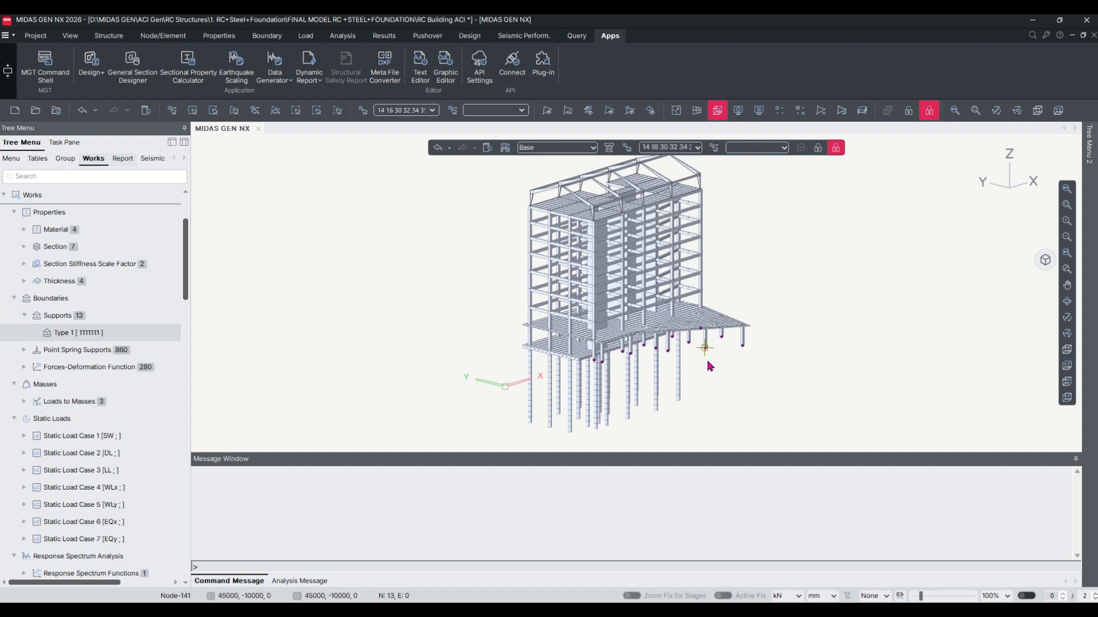
pyautogui.moveTo(741, 358)
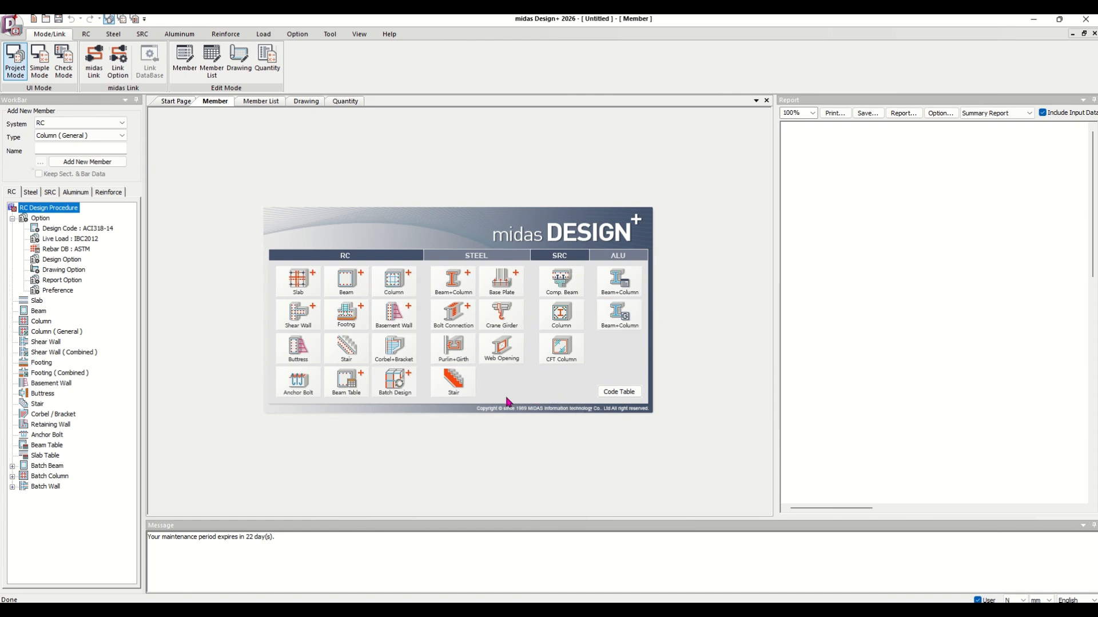
# In midas Design+, link to the open GEN NX model and accept the default link database settings.
pyautogui.click(87, 59)
pyautogui.click(96, 63)
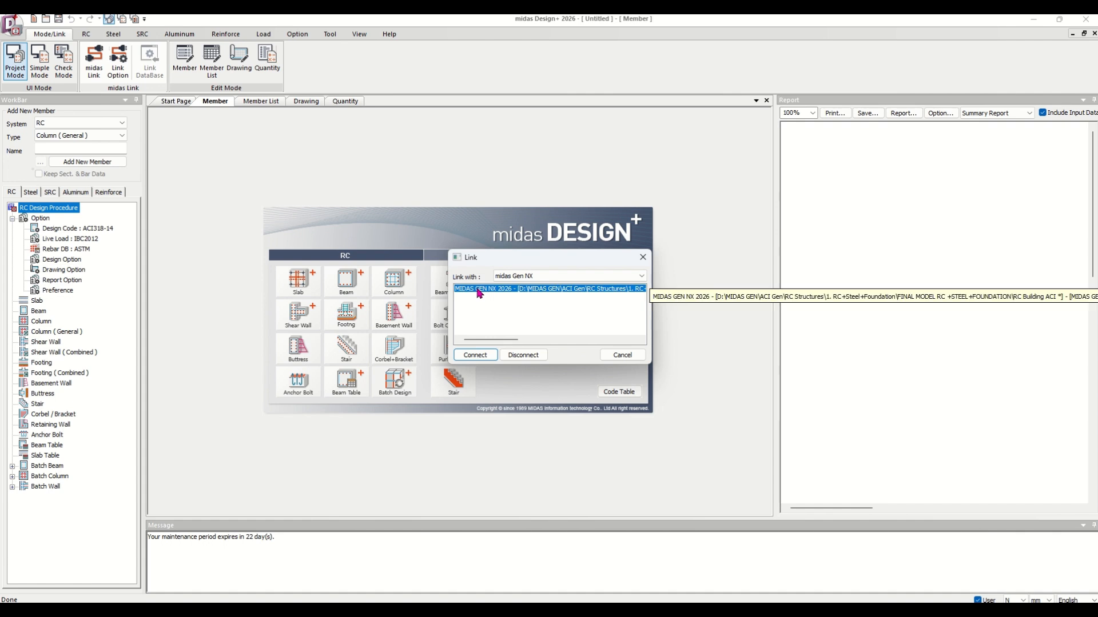
pyautogui.click(481, 290)
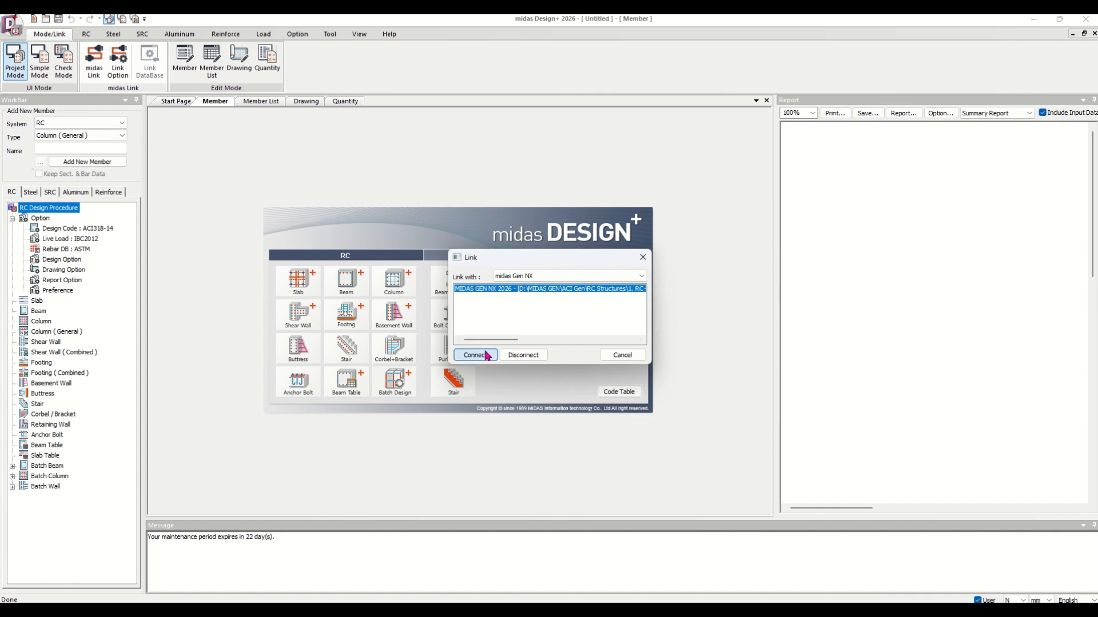
pyautogui.click(480, 355)
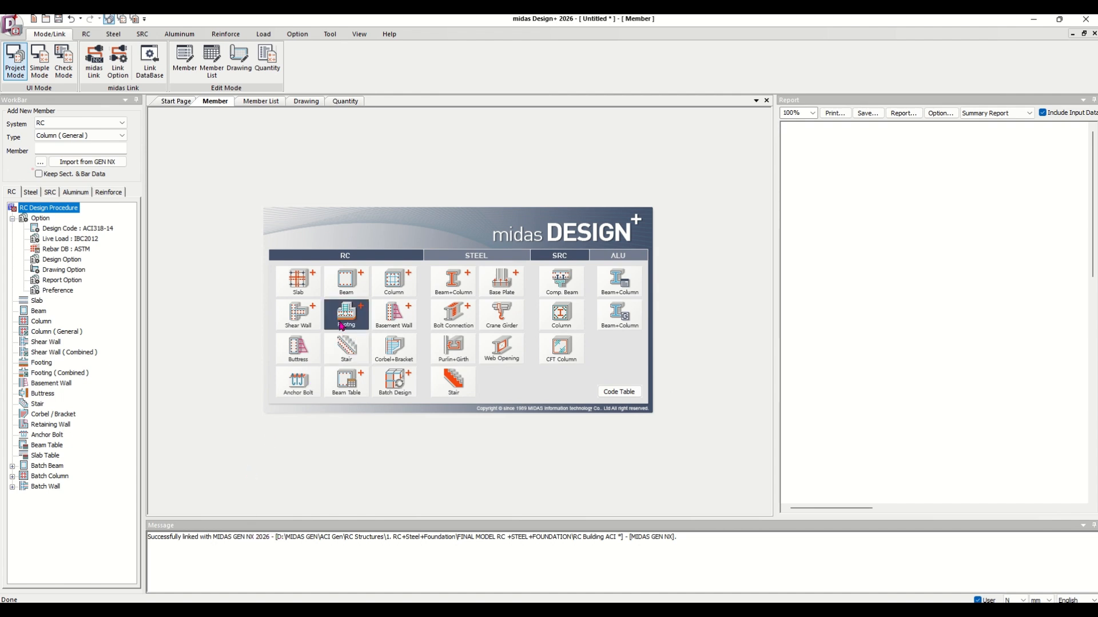
pyautogui.click(153, 68)
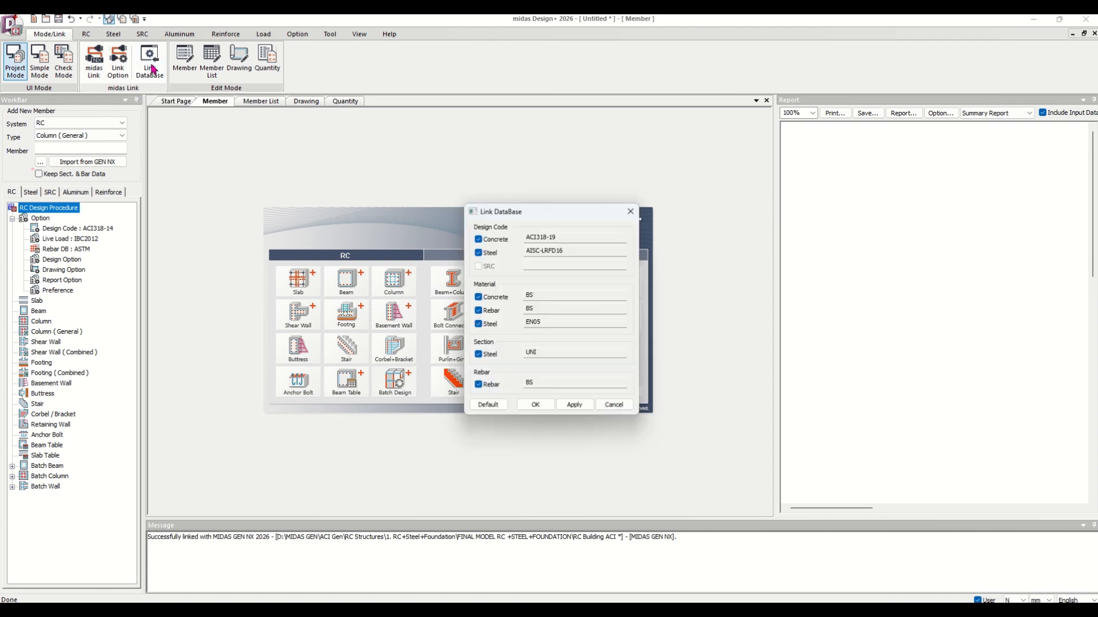
pyautogui.click(535, 407)
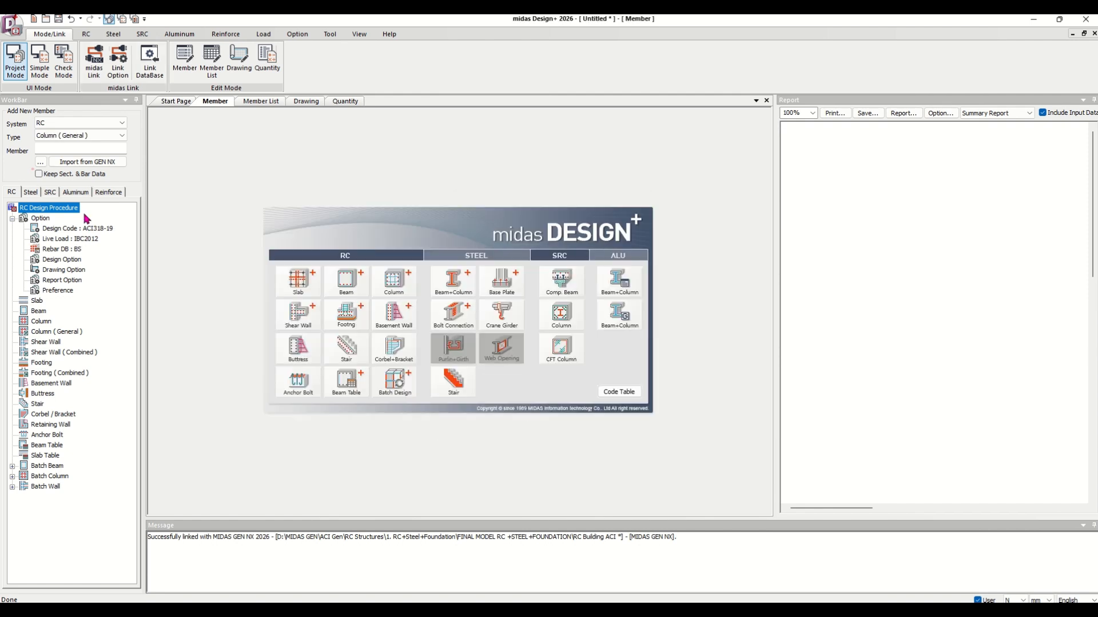
# Start an isolated footing member and turn on keeping section and bar data.
pyautogui.click(348, 324)
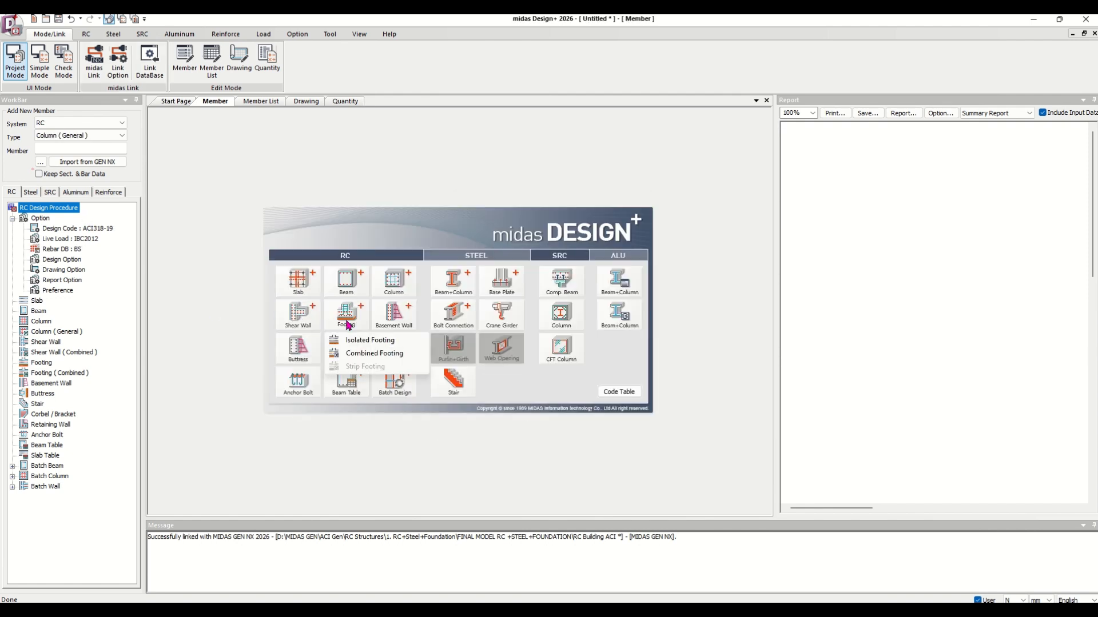
pyautogui.click(370, 342)
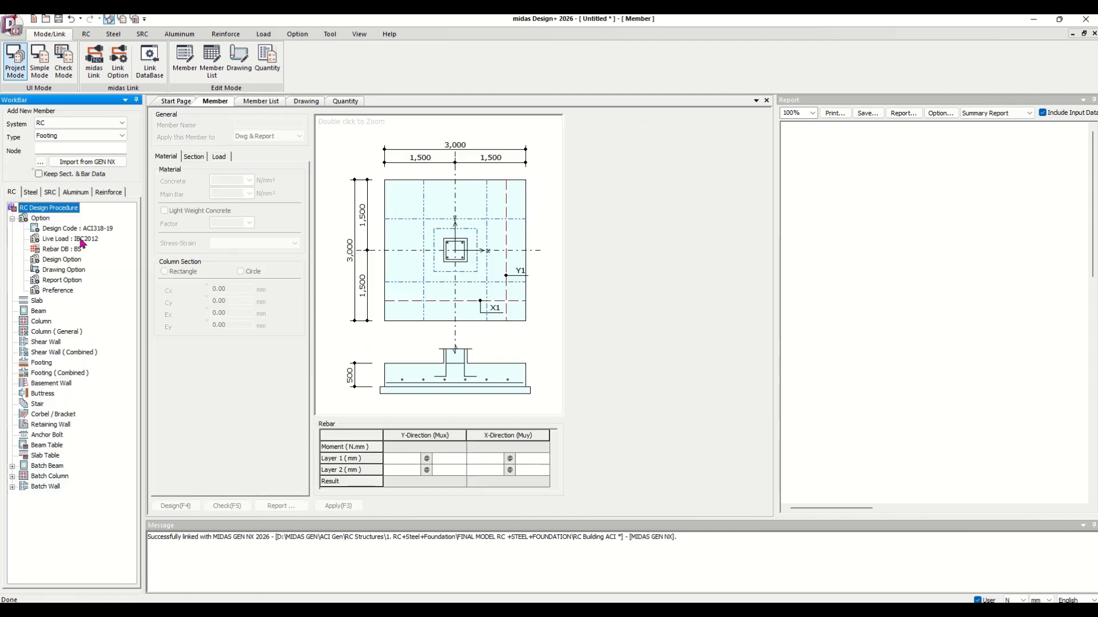
pyautogui.click(39, 173)
# Set the footing link options to link by member, use all load combinations, and take forces from reaction of support.
pyautogui.click(39, 162)
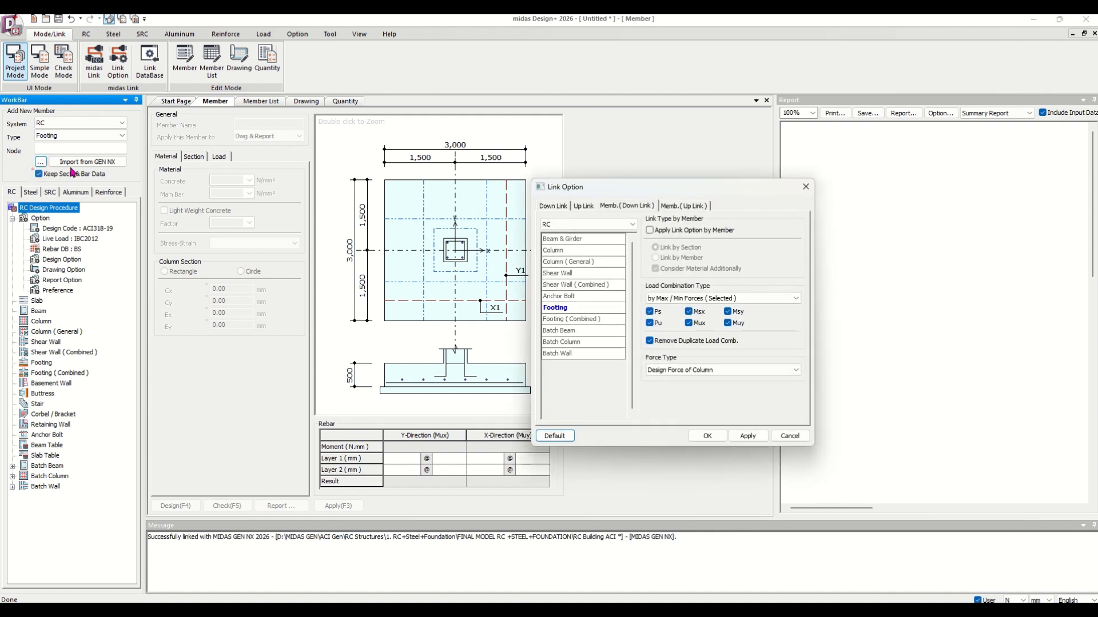
pyautogui.click(649, 231)
pyautogui.click(656, 259)
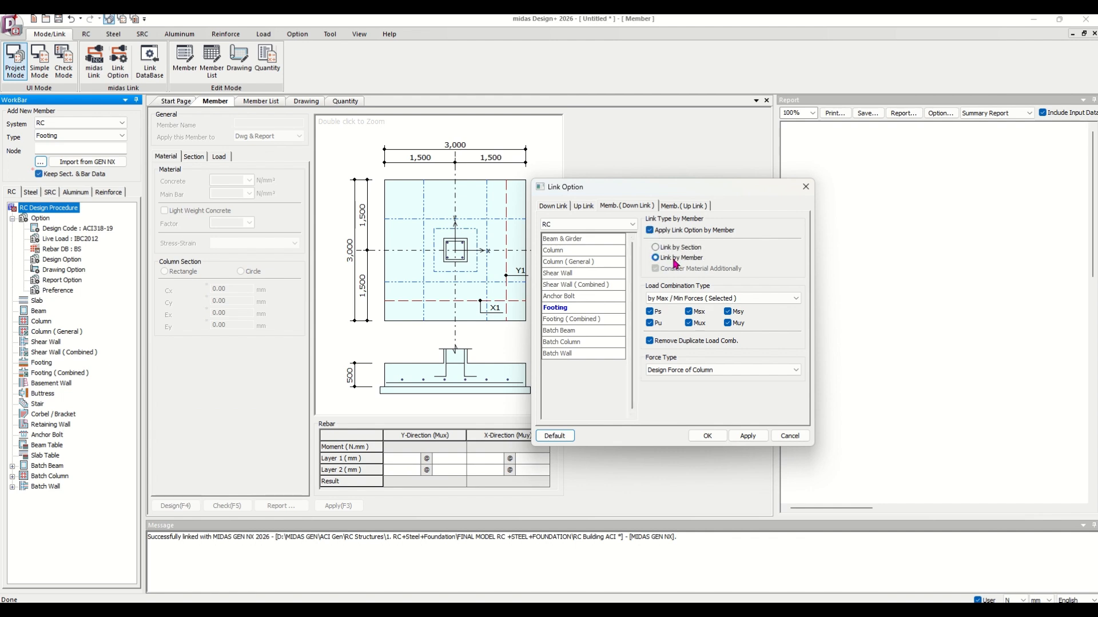
pyautogui.click(679, 298)
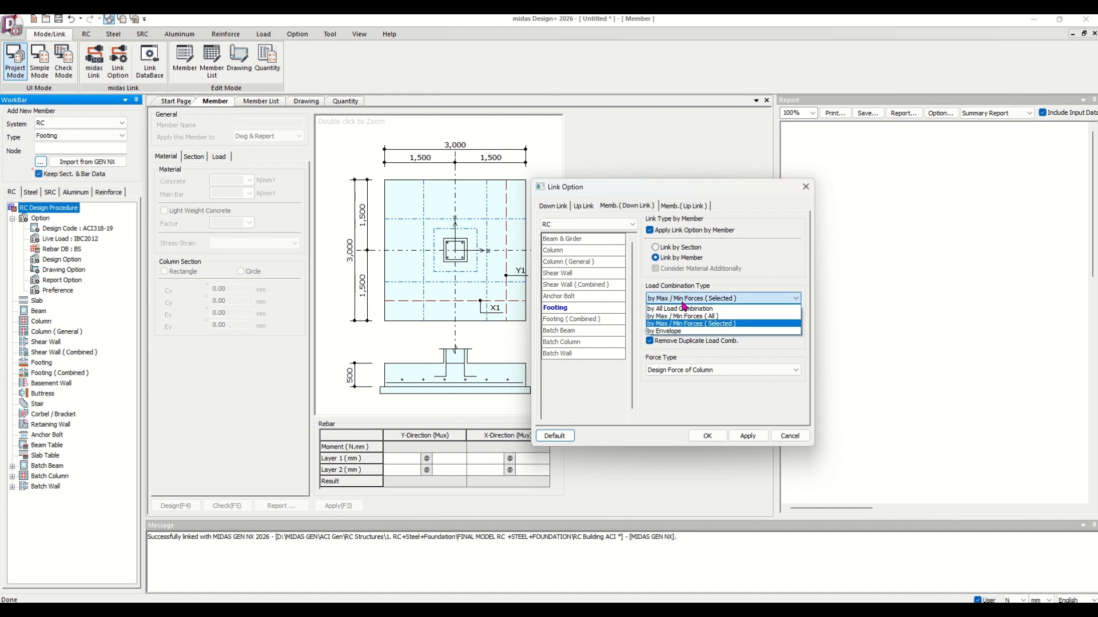
pyautogui.click(681, 313)
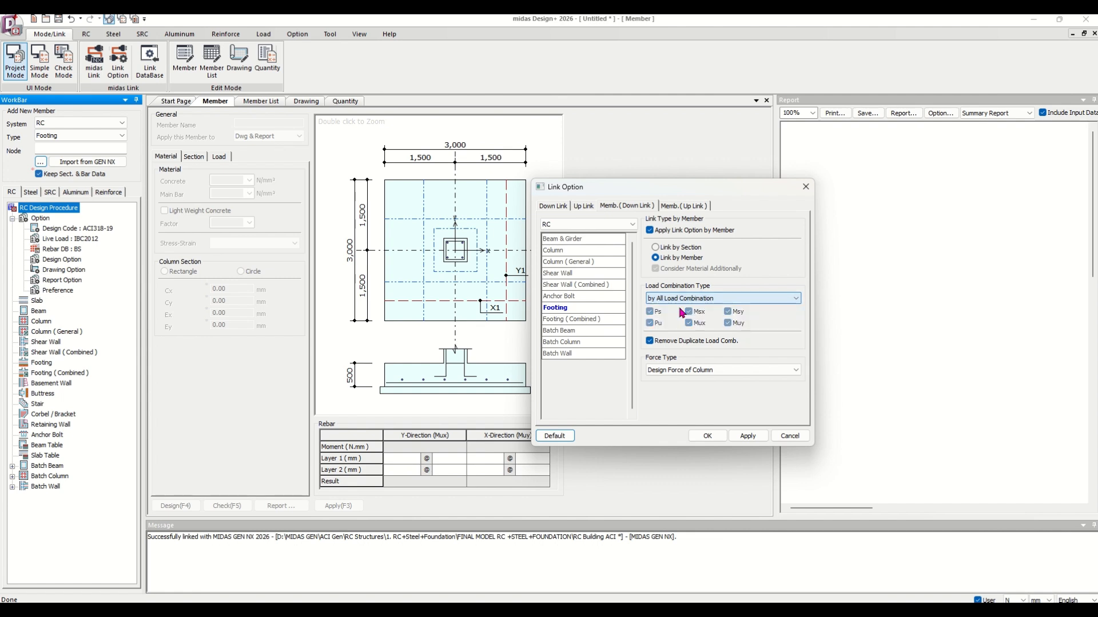
pyautogui.click(689, 372)
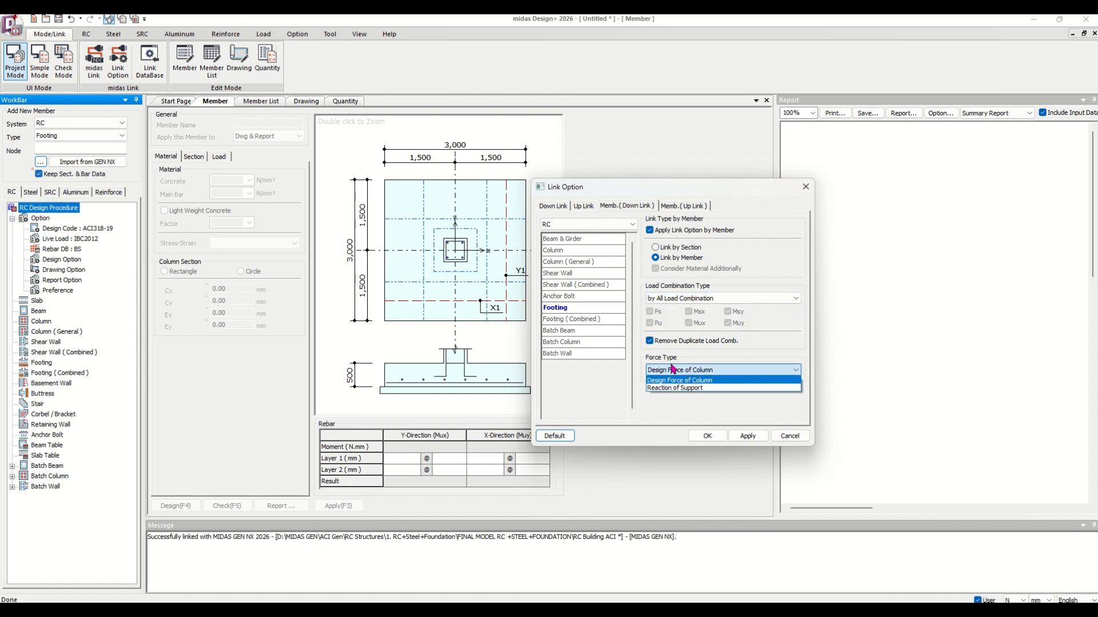
pyautogui.click(707, 390)
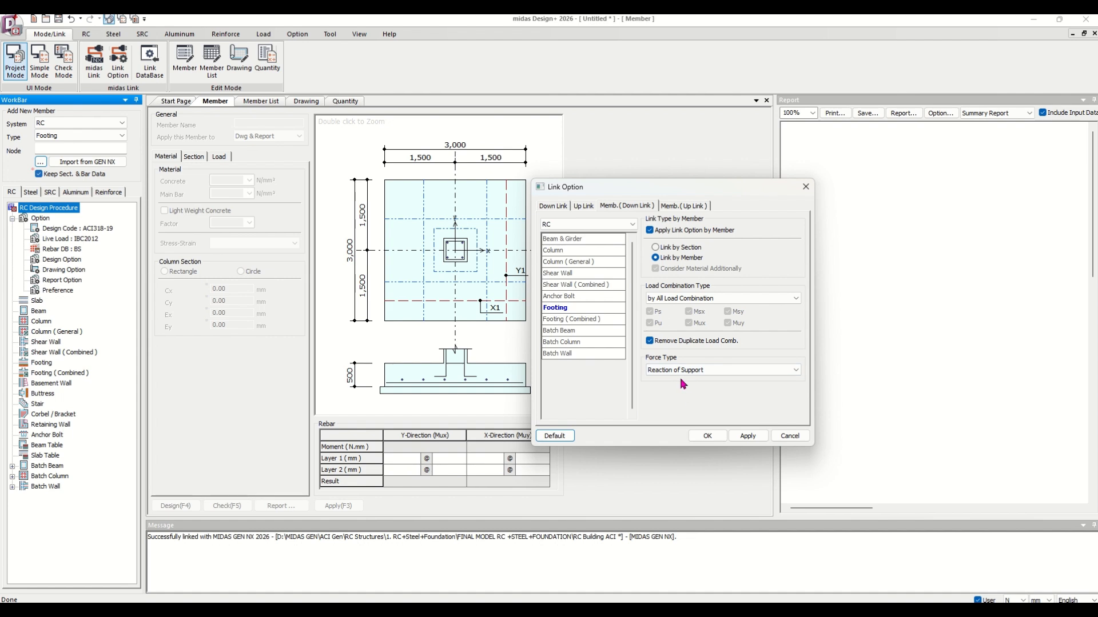
pyautogui.click(708, 437)
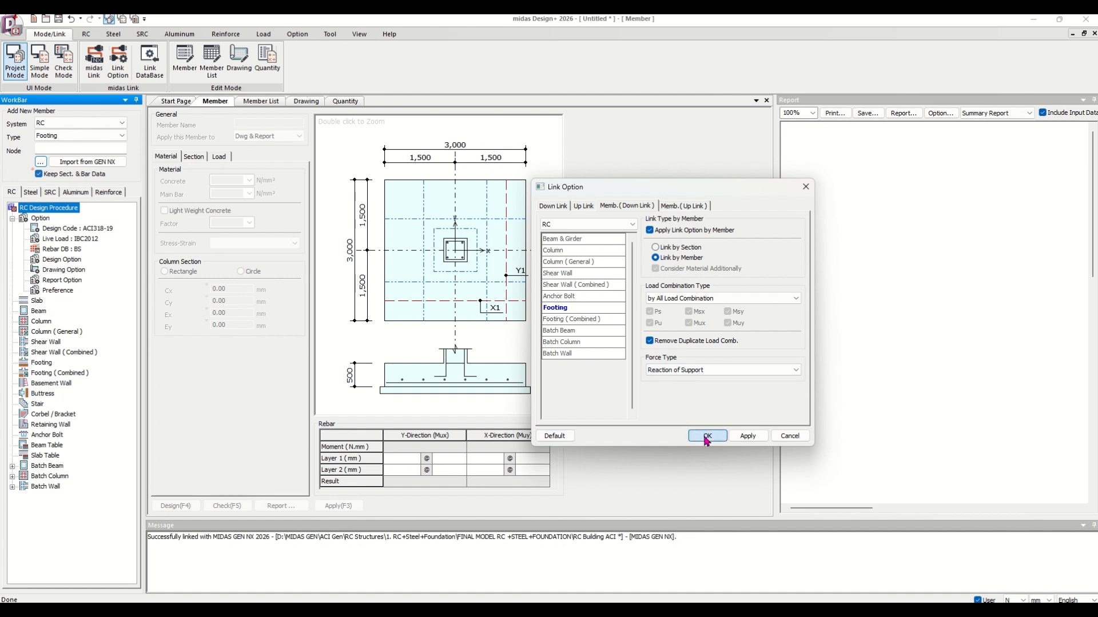
# Import the selected support nodes from GEN NX as footings and pick the FoundationCOLUMN(14) footing.
pyautogui.hotkey('alt', 'Tab')
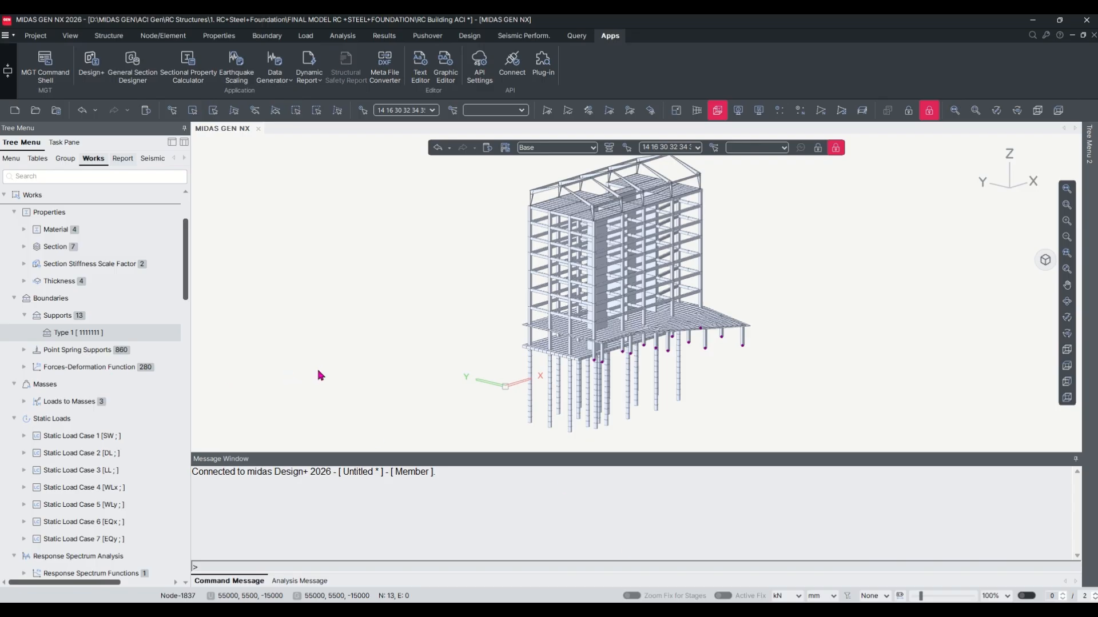
pyautogui.press('Escape')
pyautogui.click(91, 336)
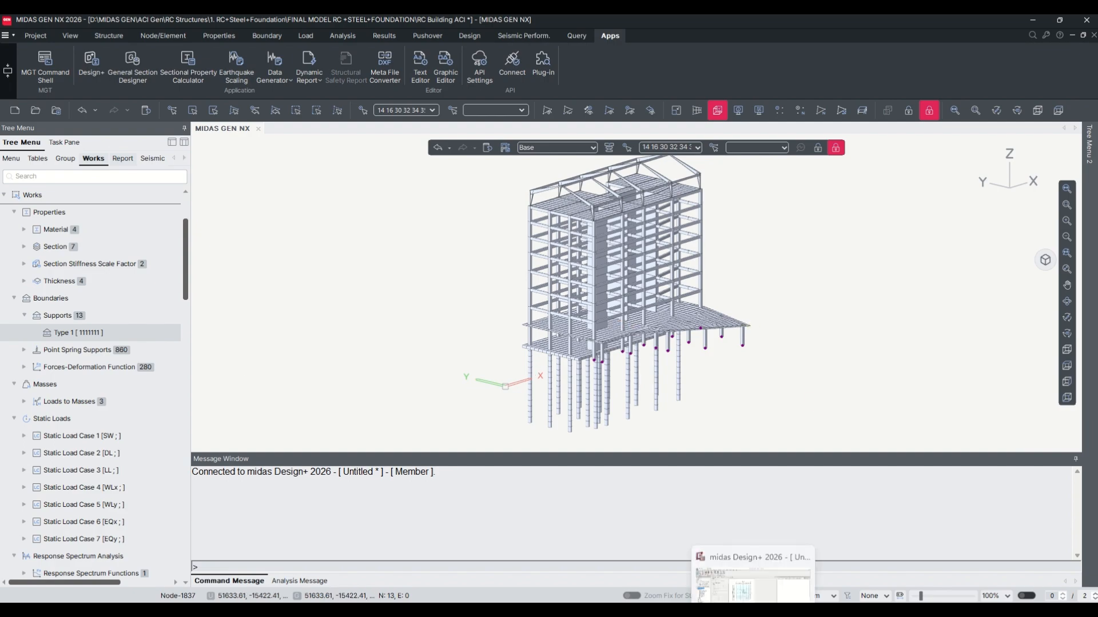
pyautogui.click(754, 612)
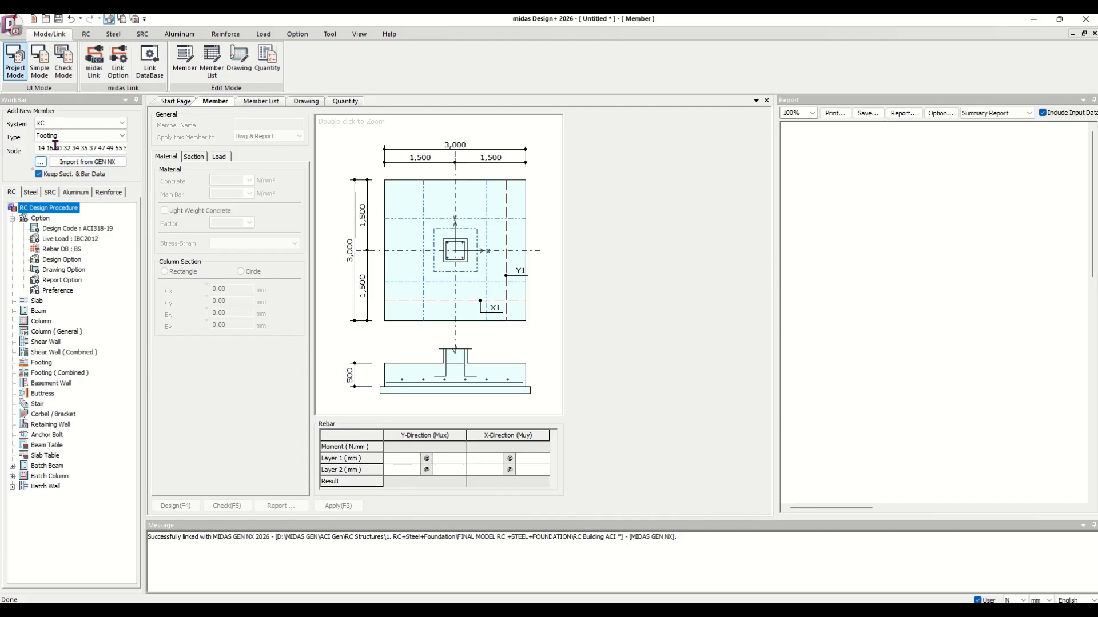
pyautogui.click(81, 162)
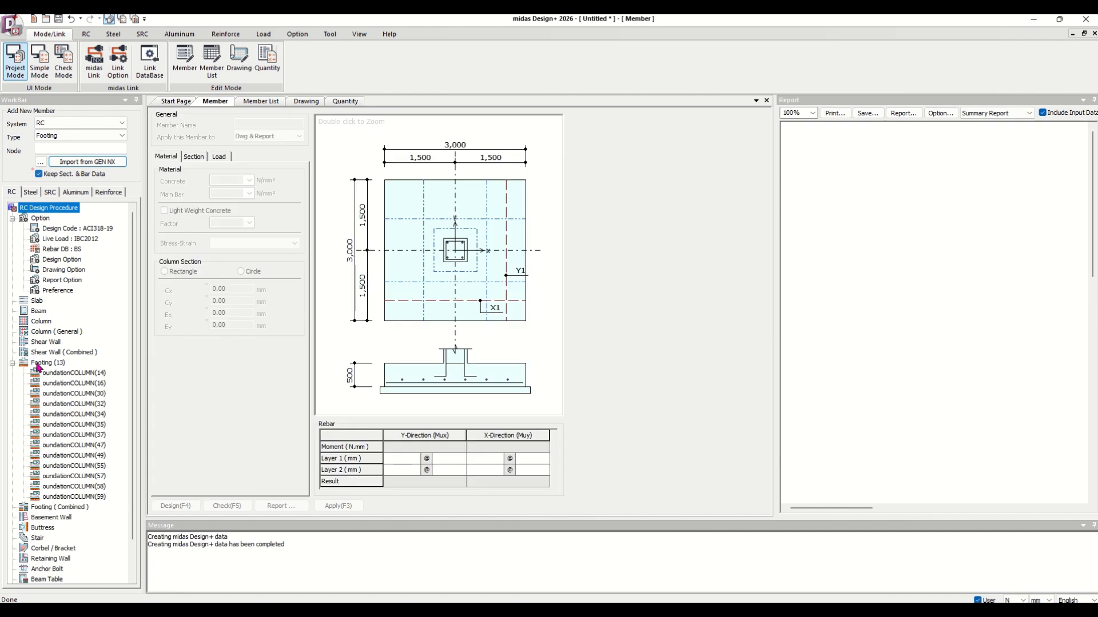
pyautogui.click(65, 377)
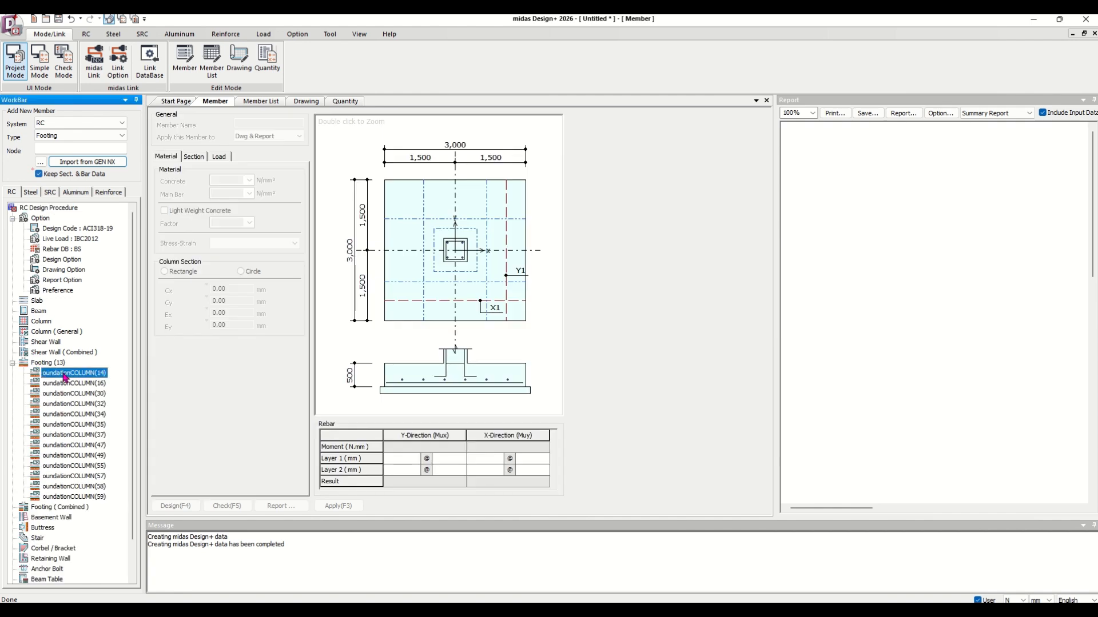
# Review the service and factored load combinations applied to the first footing.
pyautogui.click(226, 156)
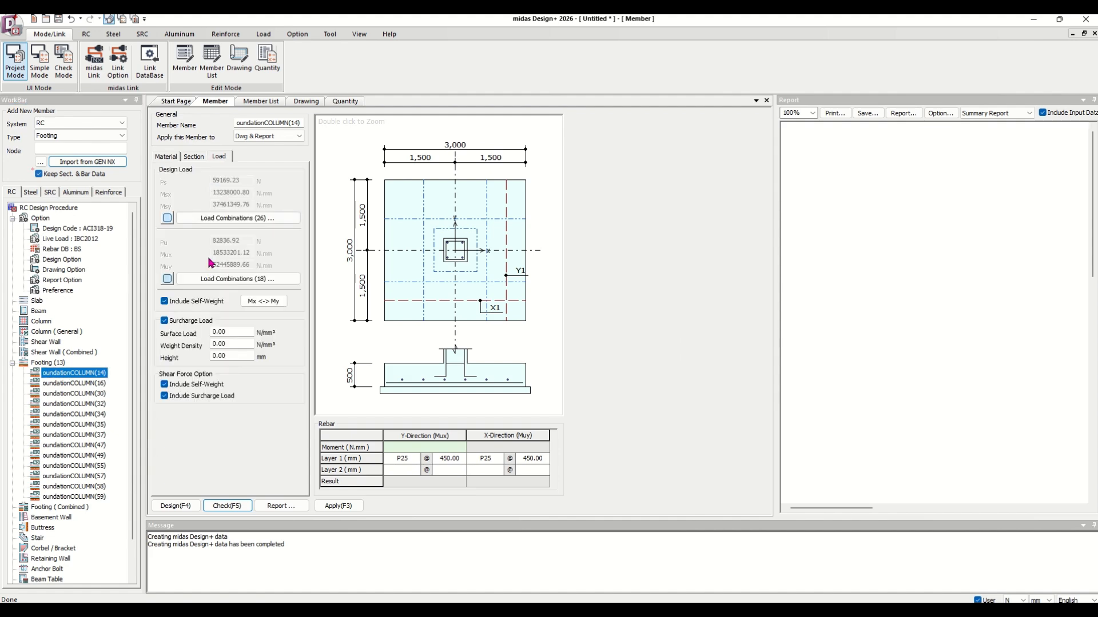
pyautogui.click(228, 218)
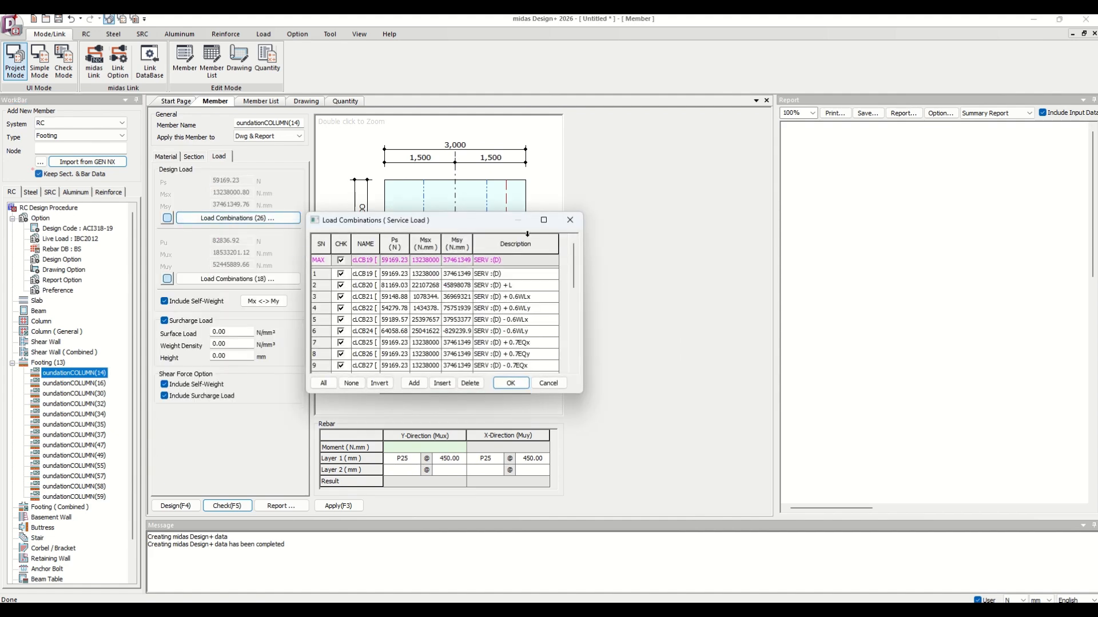
pyautogui.click(570, 220)
pyautogui.click(219, 280)
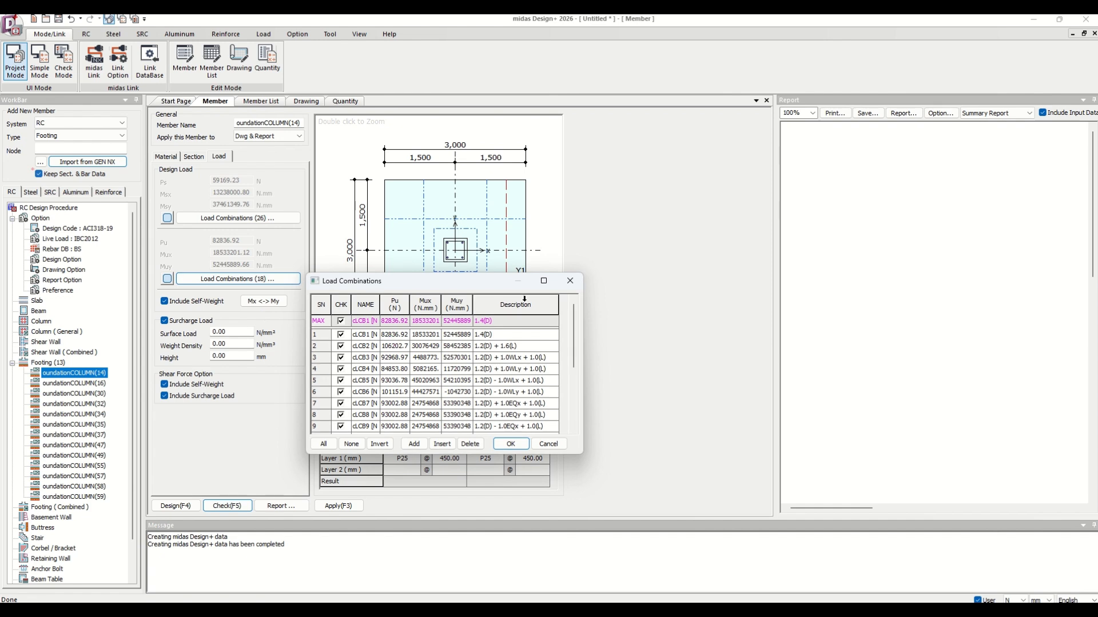
pyautogui.click(574, 285)
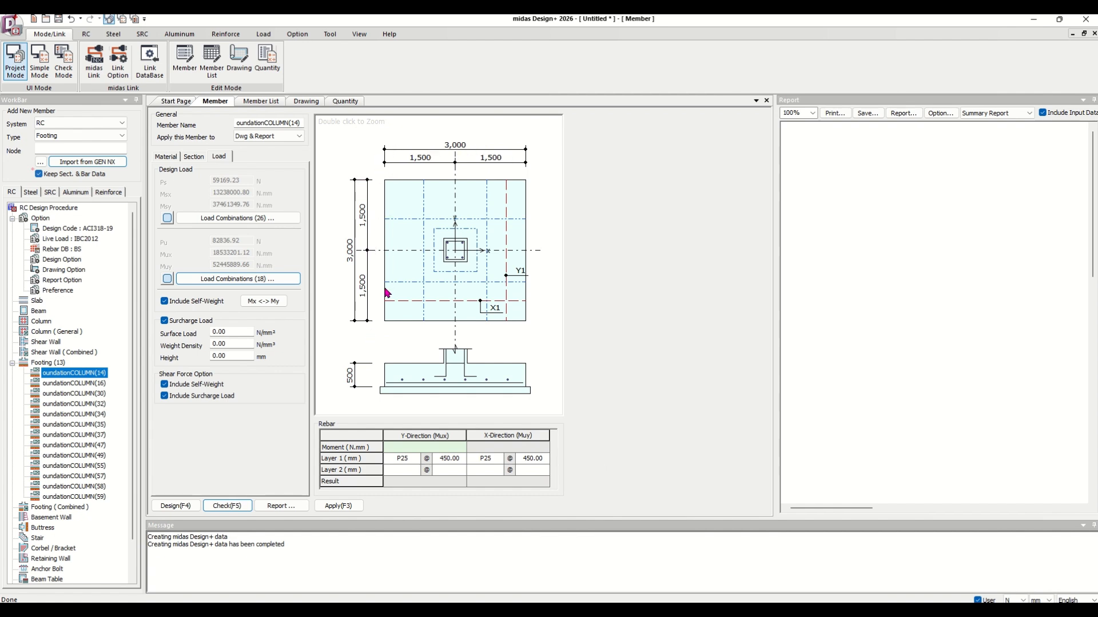
# In the design options, let footing sections change by design with a maximum thickness of 2000 mm.
pyautogui.doubleClick(62, 259)
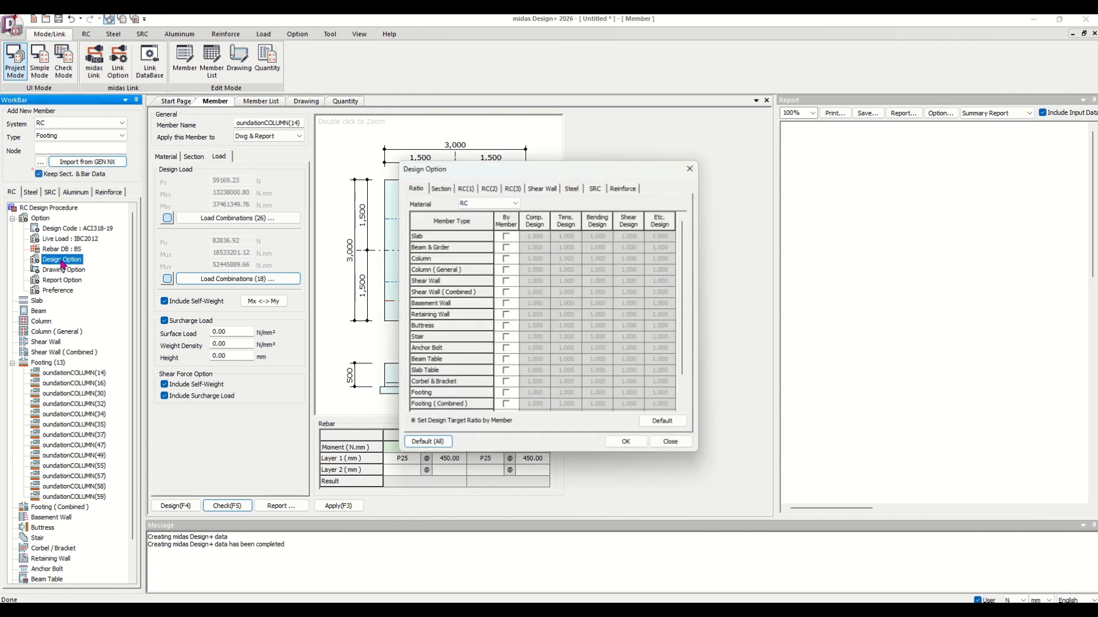
pyautogui.click(466, 187)
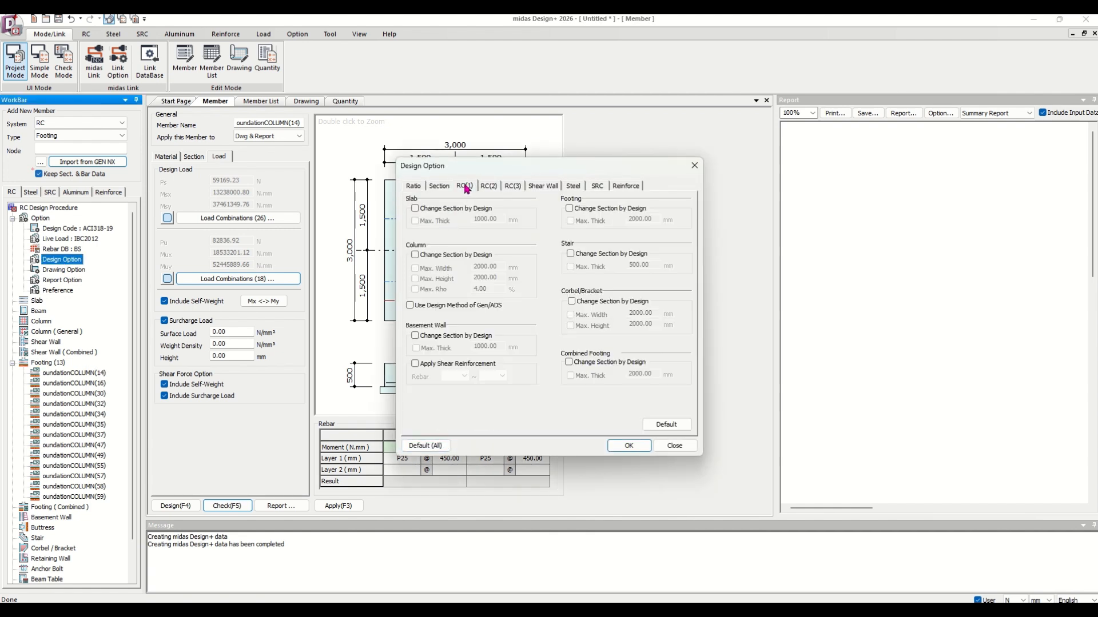
pyautogui.click(570, 209)
pyautogui.click(572, 223)
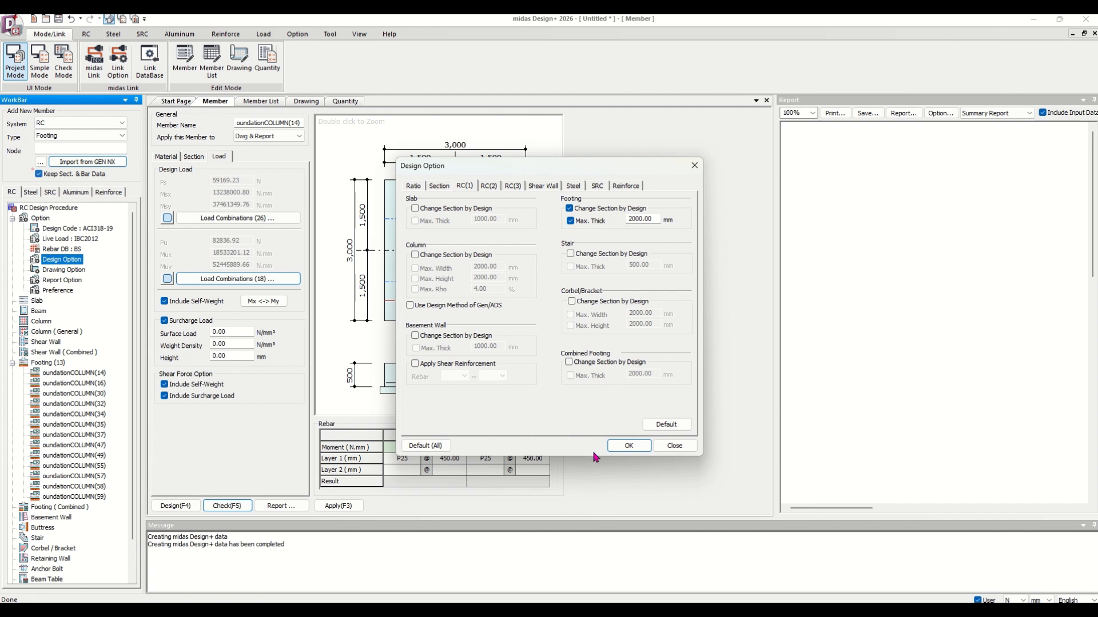
pyautogui.click(628, 447)
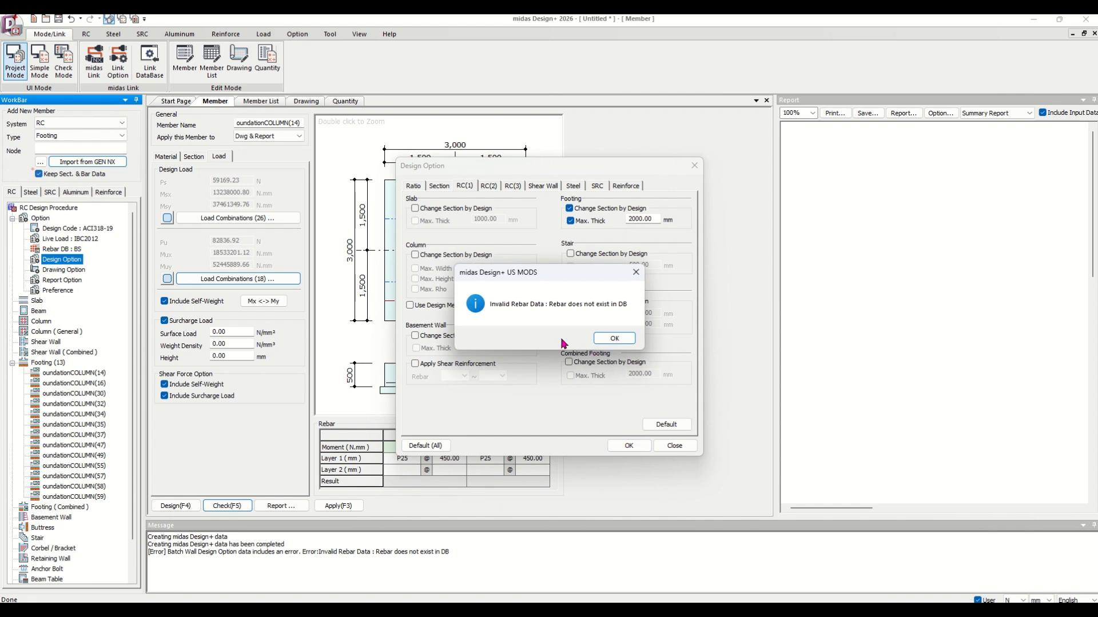
pyautogui.click(608, 339)
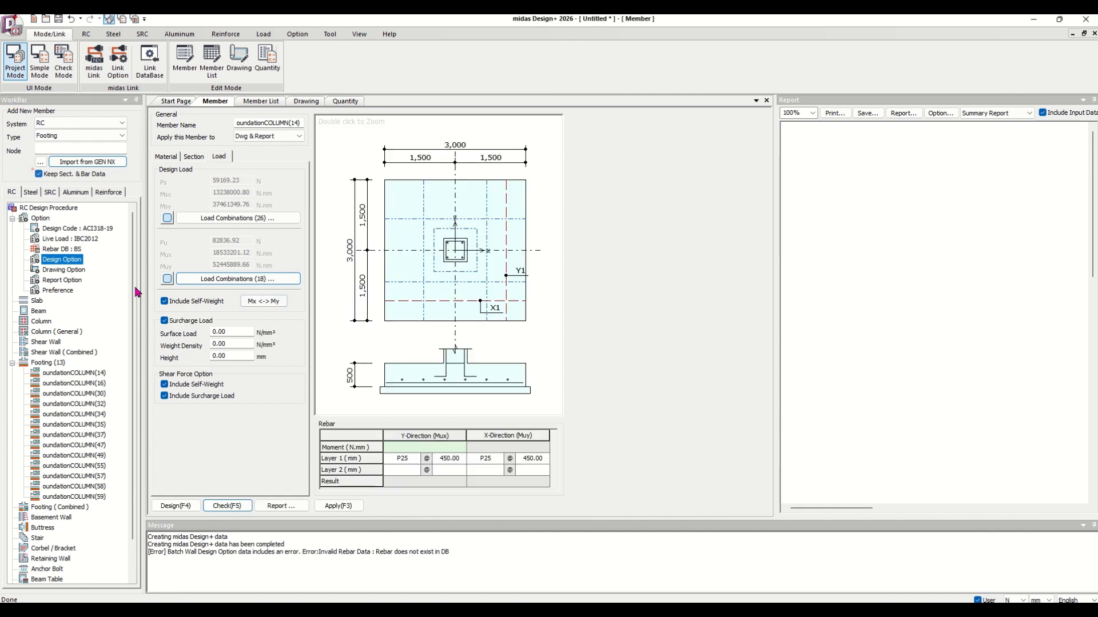
# Set the rebar code to ASTM and the footing bar range from #3 to #18.
pyautogui.doubleClick(56, 250)
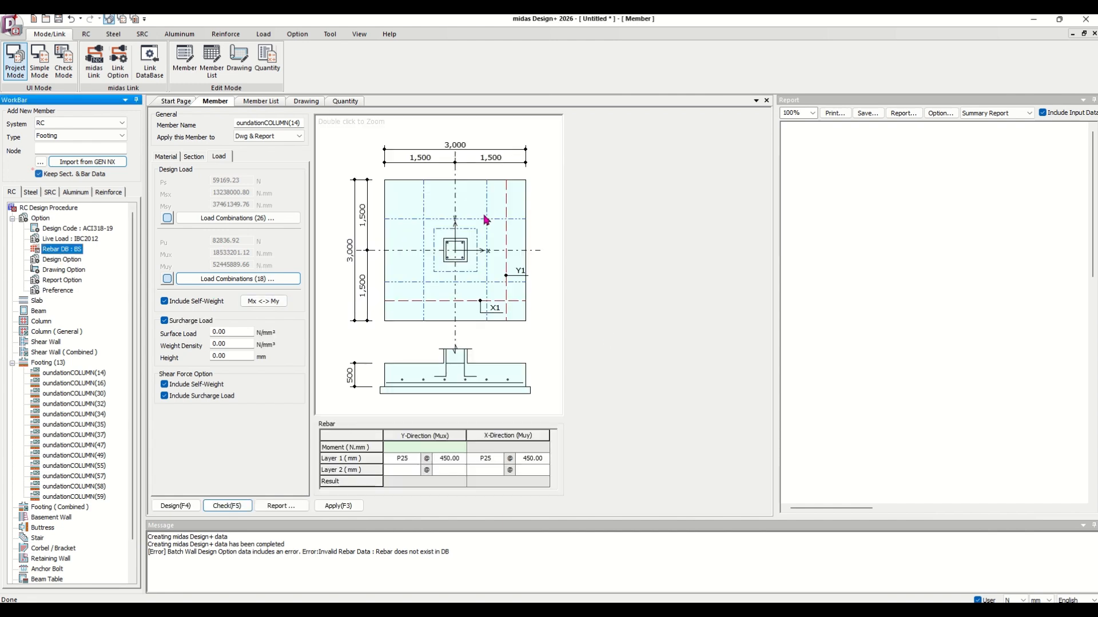
pyautogui.click(546, 226)
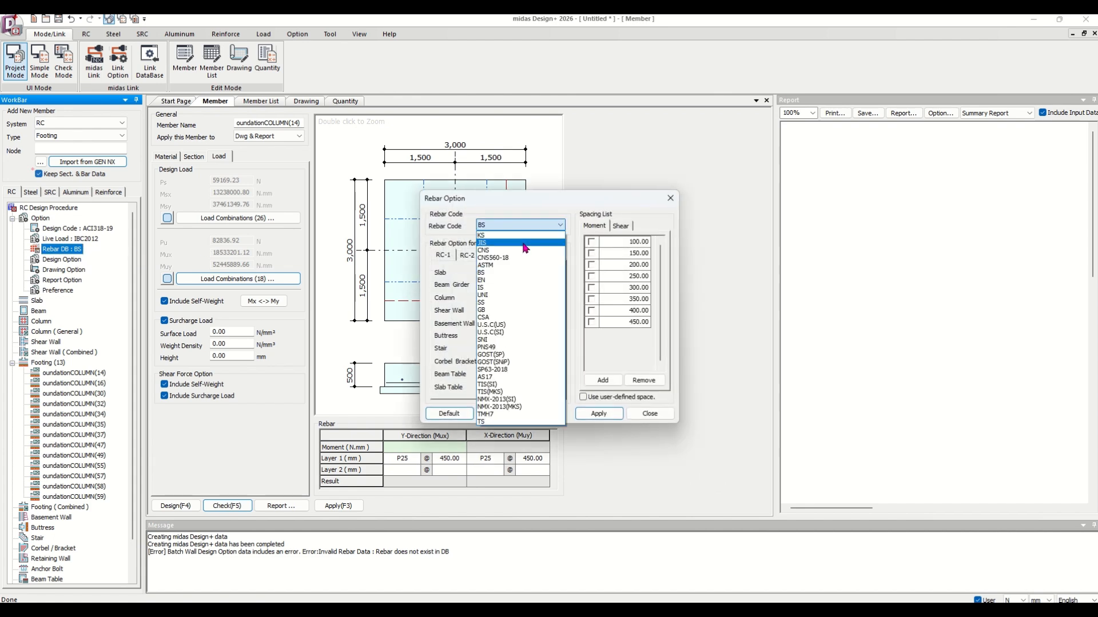
pyautogui.click(508, 266)
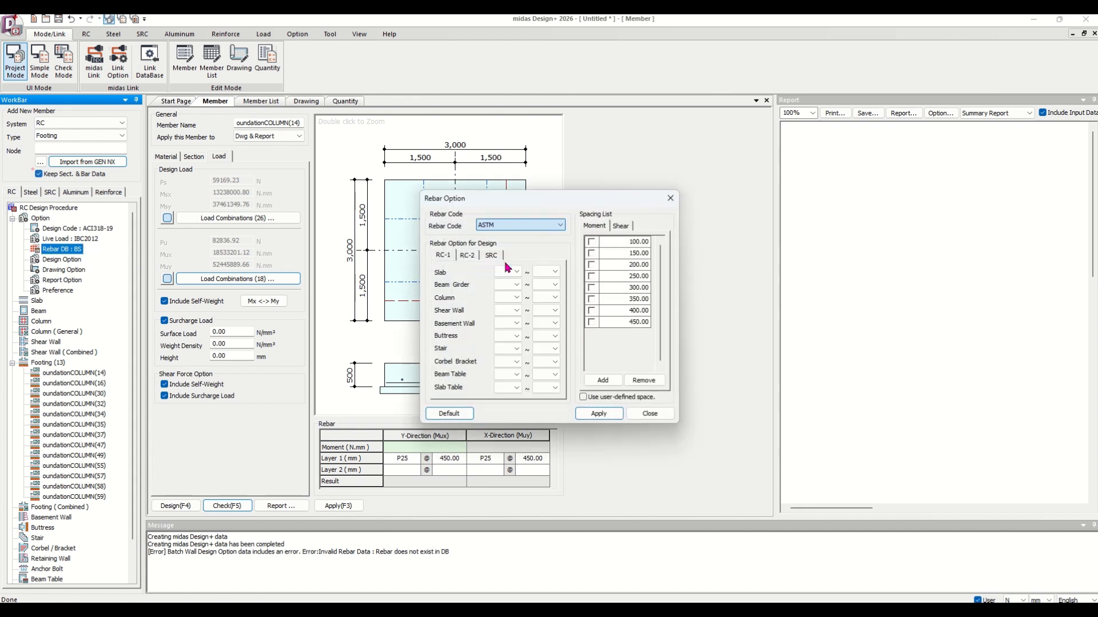
pyautogui.click(469, 255)
pyautogui.click(540, 272)
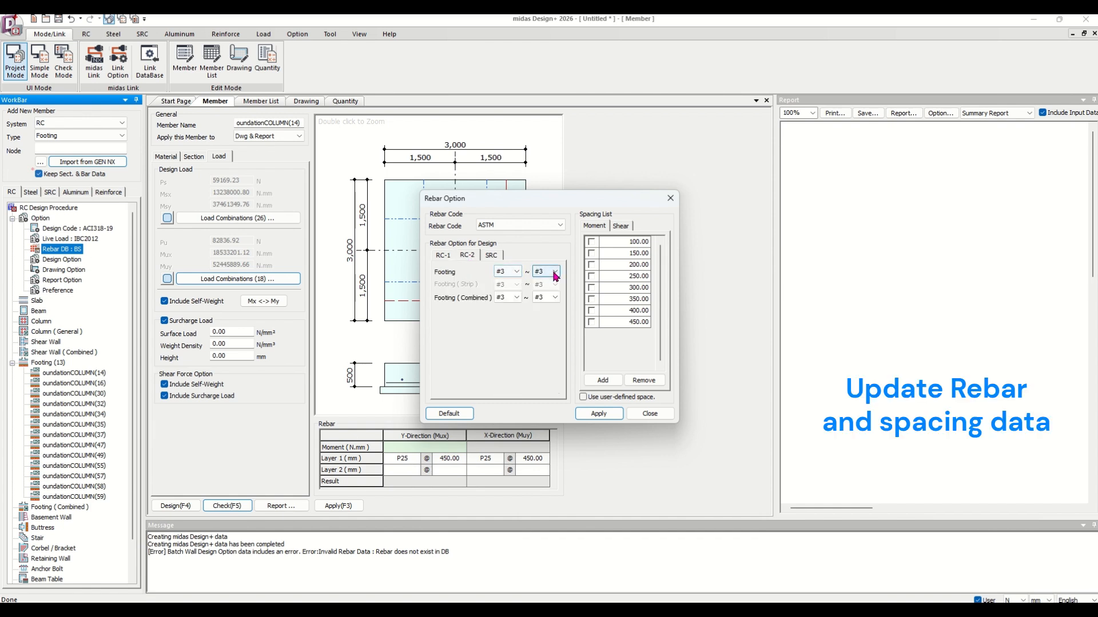
pyautogui.click(546, 357)
# Enable moment bar spacings of 100, 150, 200, 250 and 300 mm and apply the rebar options.
pyautogui.click(591, 242)
pyautogui.click(591, 253)
pyautogui.click(591, 265)
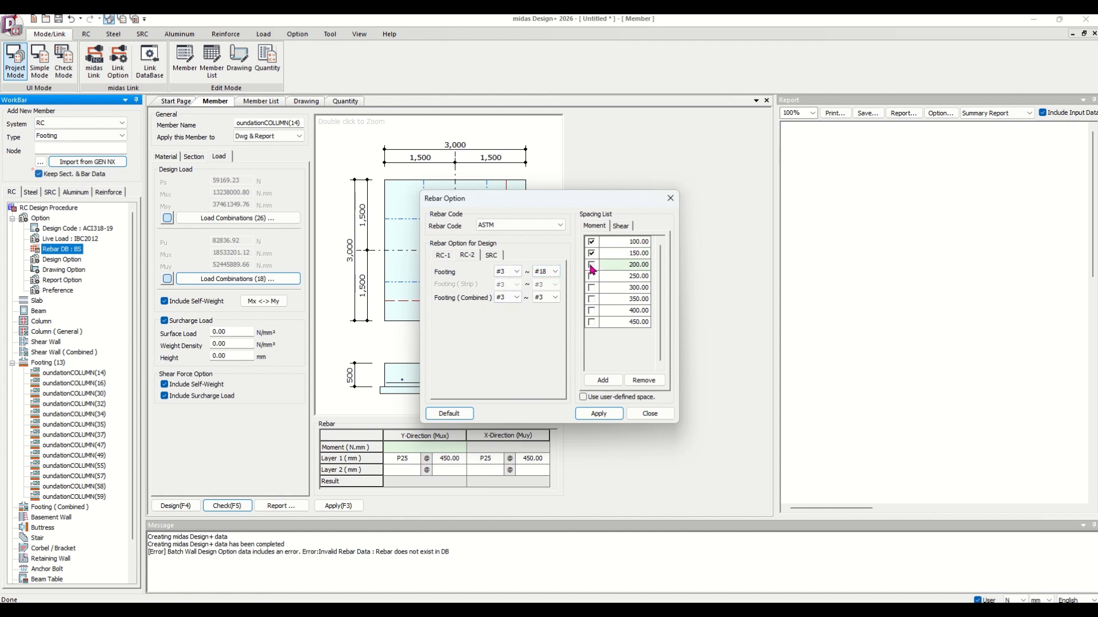
pyautogui.click(591, 276)
pyautogui.click(591, 287)
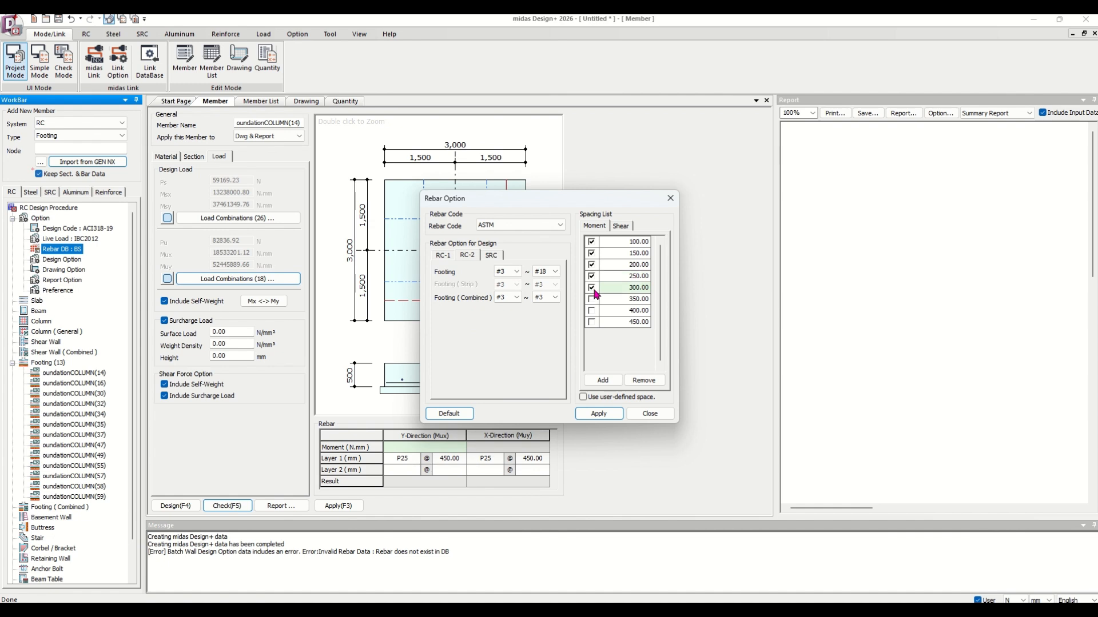
pyautogui.click(599, 413)
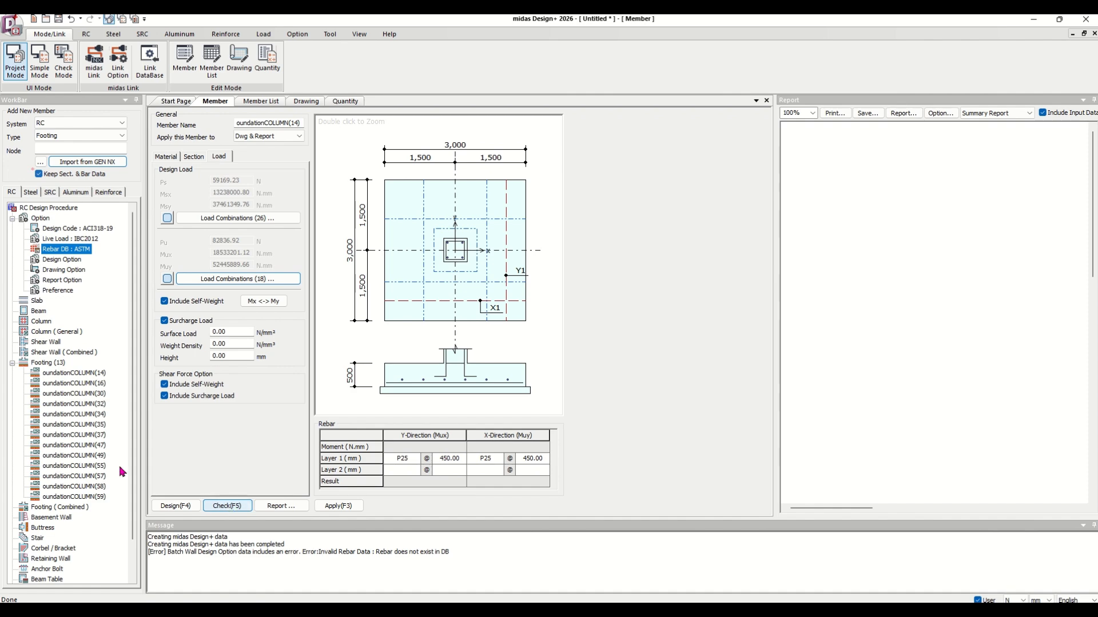
# Select all footing members in the member list and run the batch design.
pyautogui.click(258, 102)
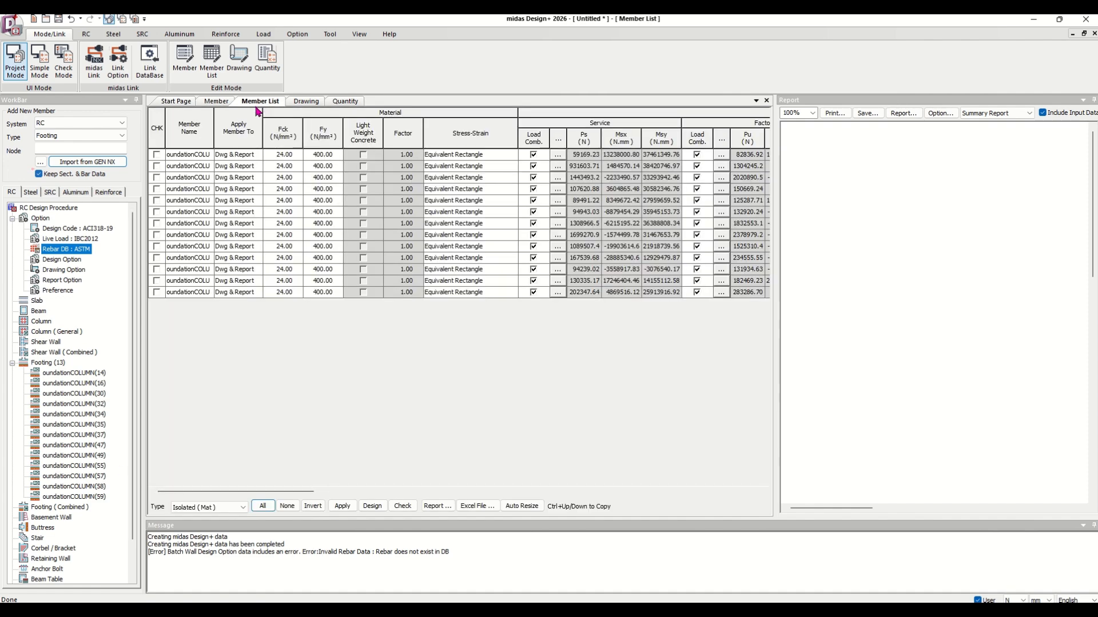
pyautogui.click(263, 506)
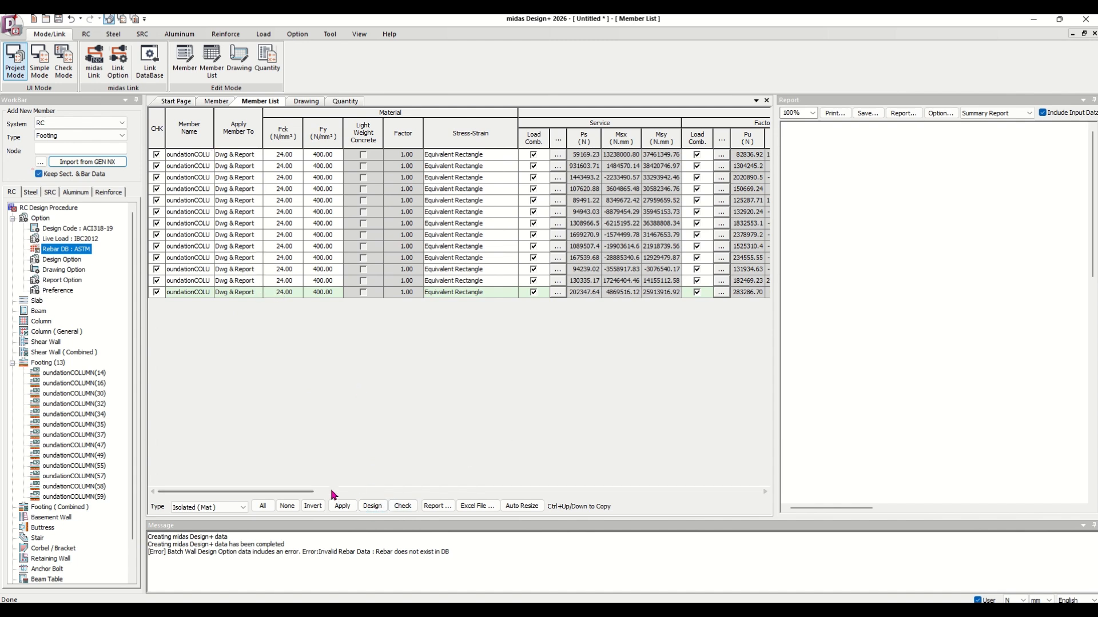
pyautogui.click(765, 493)
pyautogui.click(765, 492)
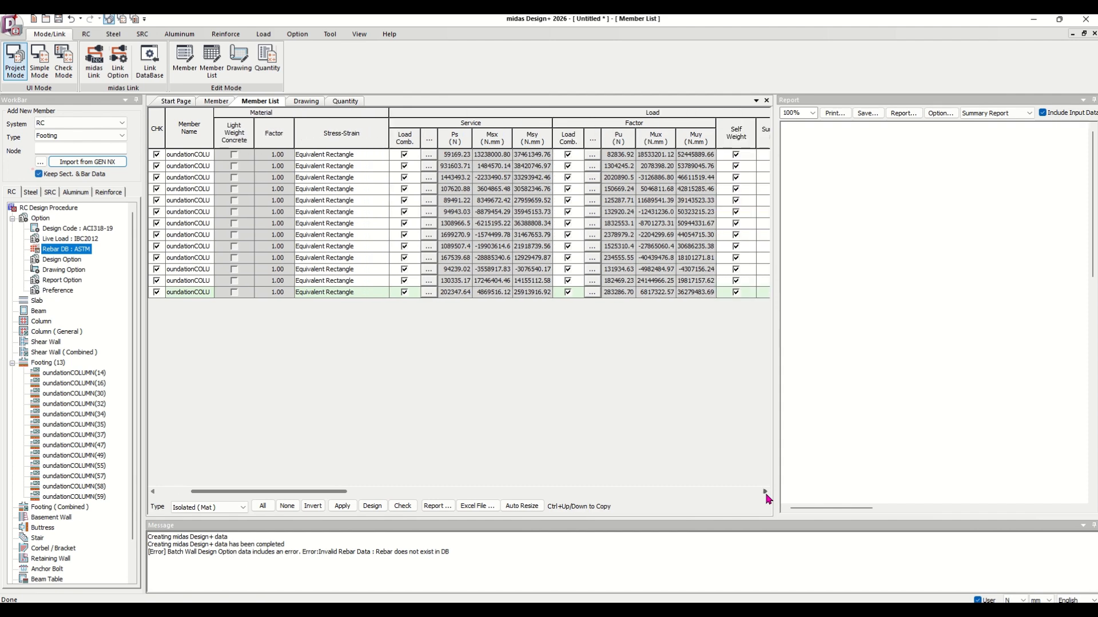
pyautogui.click(765, 492)
pyautogui.click(765, 492)
pyautogui.click(765, 492)
pyautogui.click(765, 492)
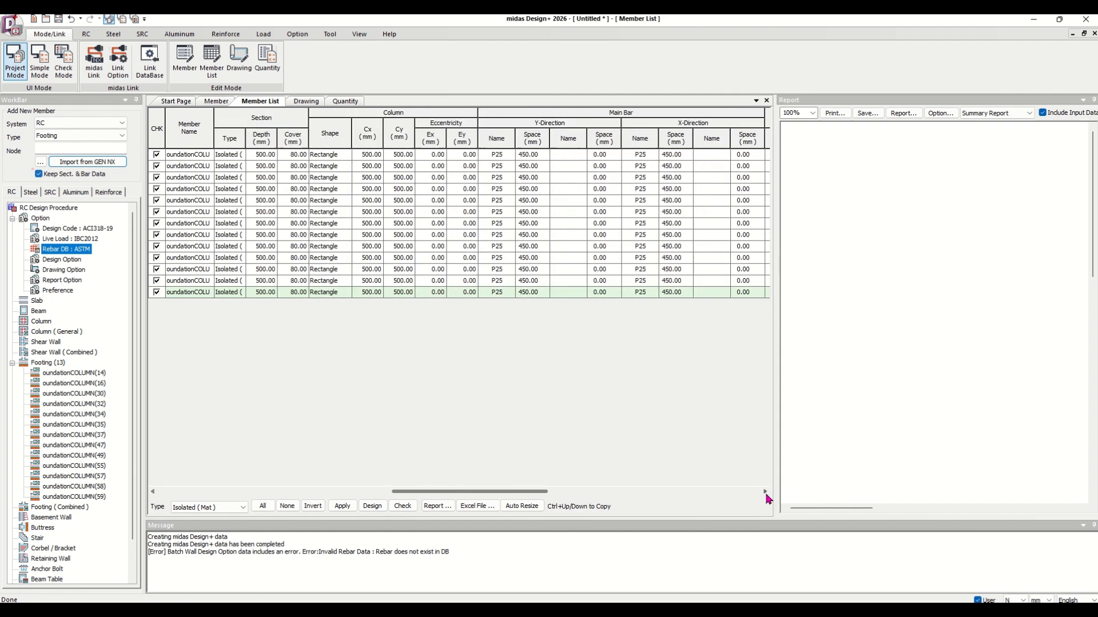
pyautogui.click(765, 492)
pyautogui.click(765, 492)
pyautogui.click(765, 492)
pyautogui.click(765, 492)
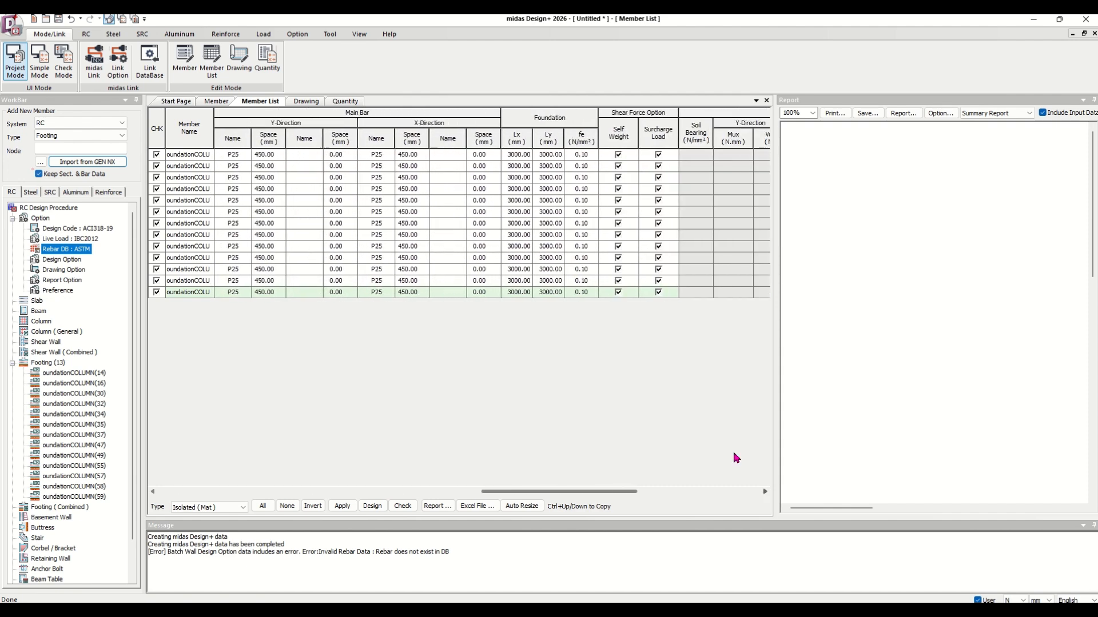
pyautogui.click(517, 138)
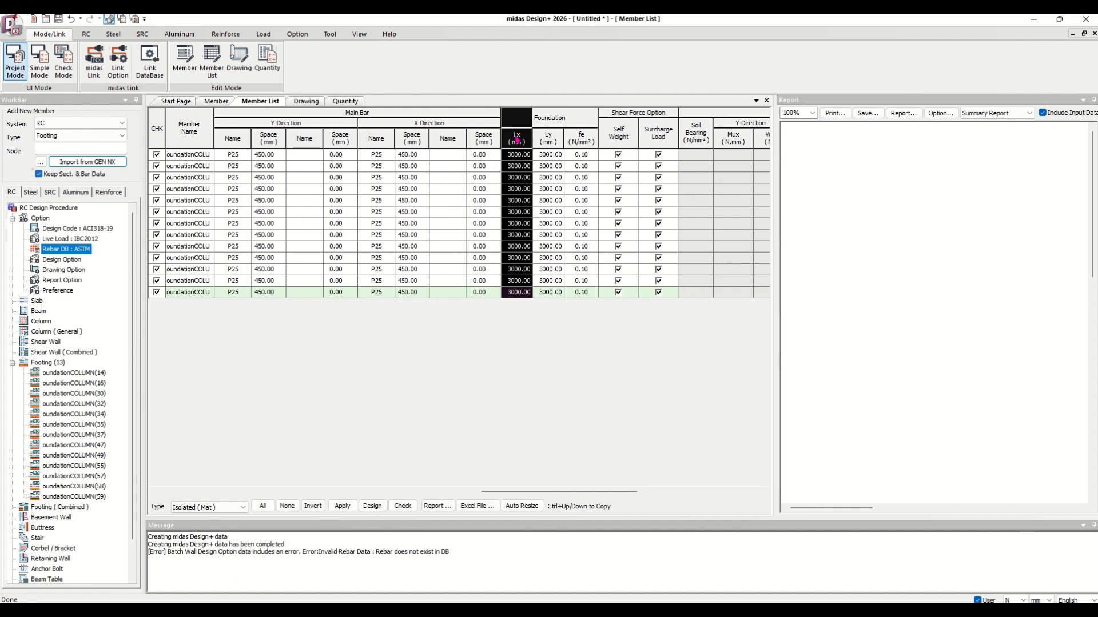
pyautogui.click(548, 139)
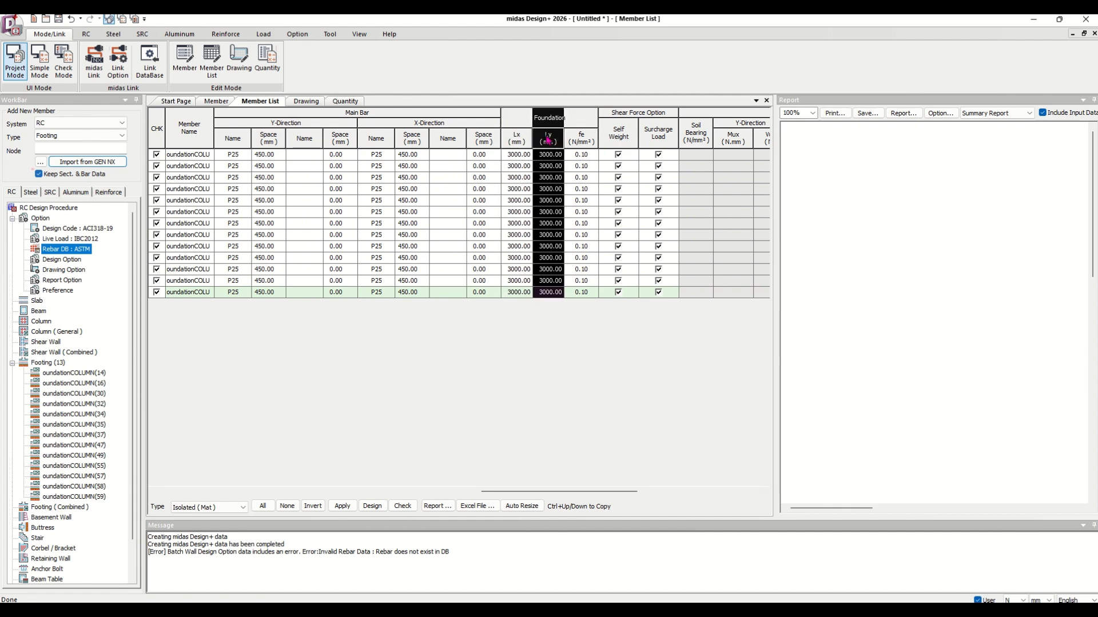
pyautogui.click(372, 507)
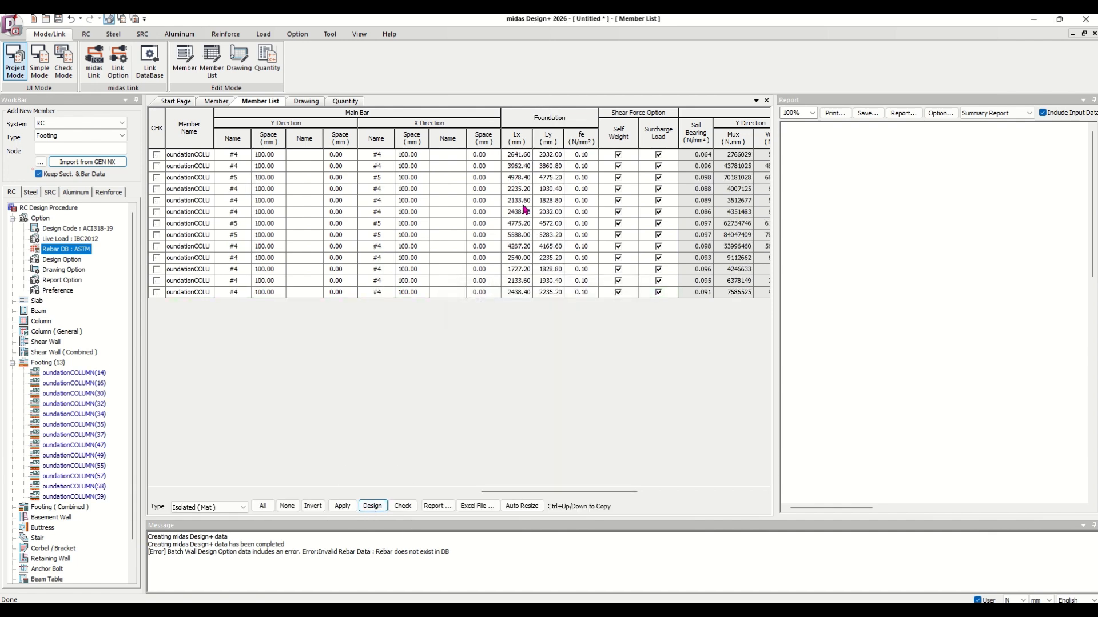
# Generate the RC footing list drawing for the designed footings.
pyautogui.click(521, 139)
pyautogui.click(550, 135)
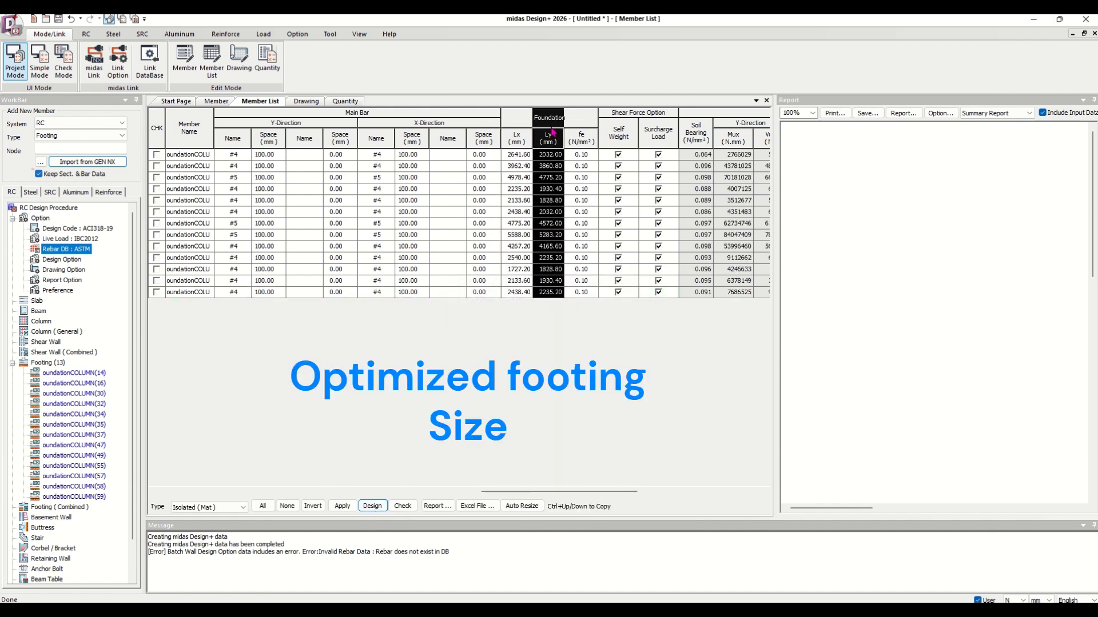
pyautogui.click(305, 101)
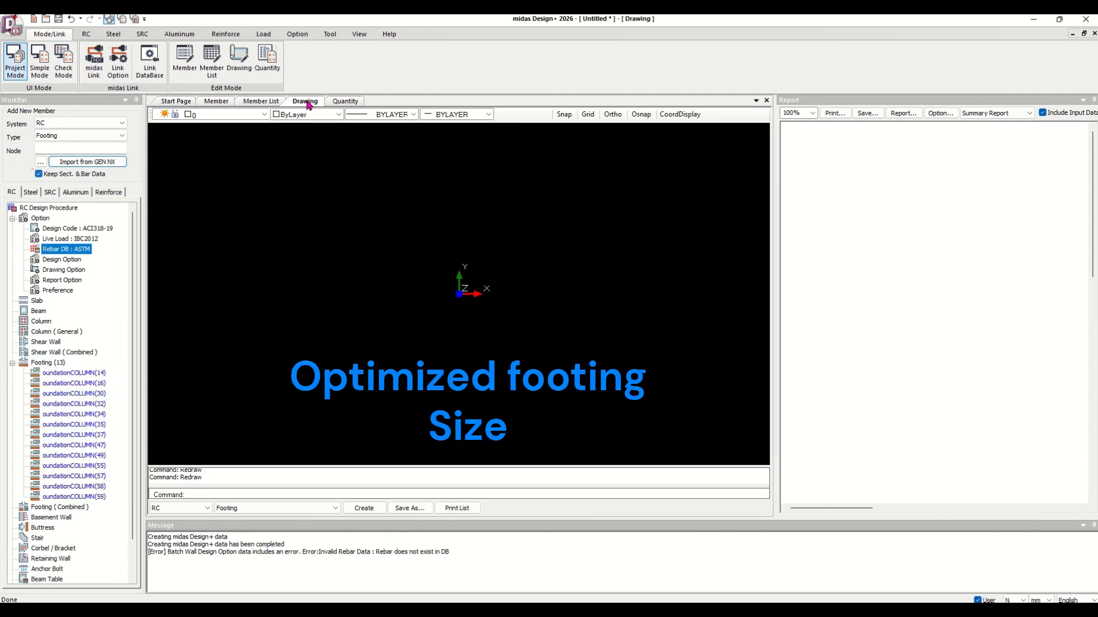
pyautogui.click(368, 509)
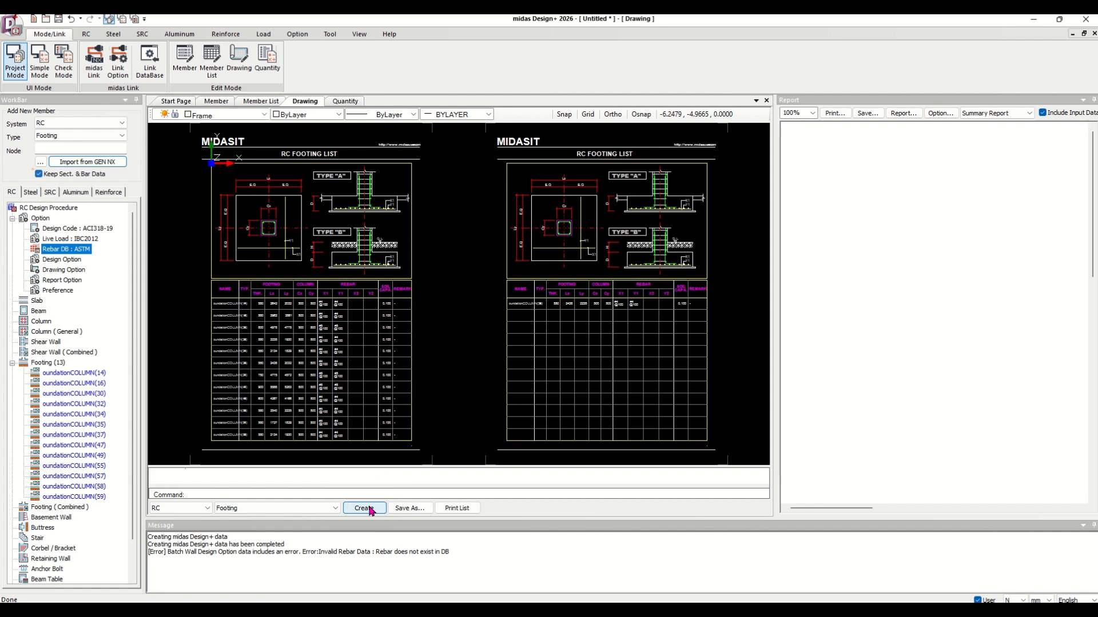
# Zoom into the footing list drawing to inspect the footing dimensions and rebar table.
pyautogui.scroll(4, 252, 314)
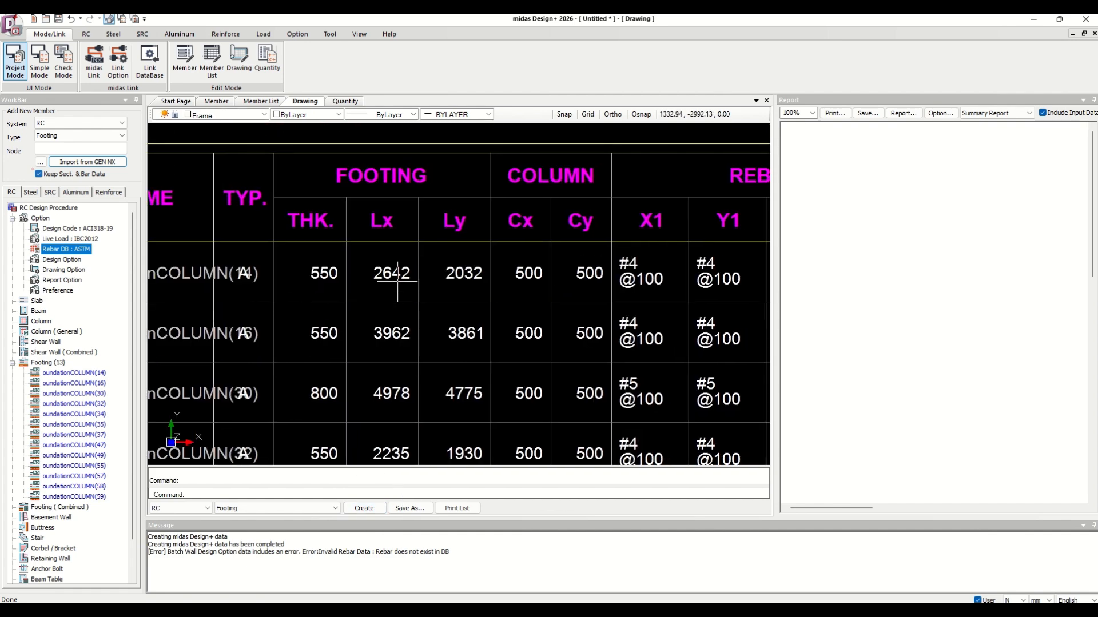
pyautogui.click(544, 291)
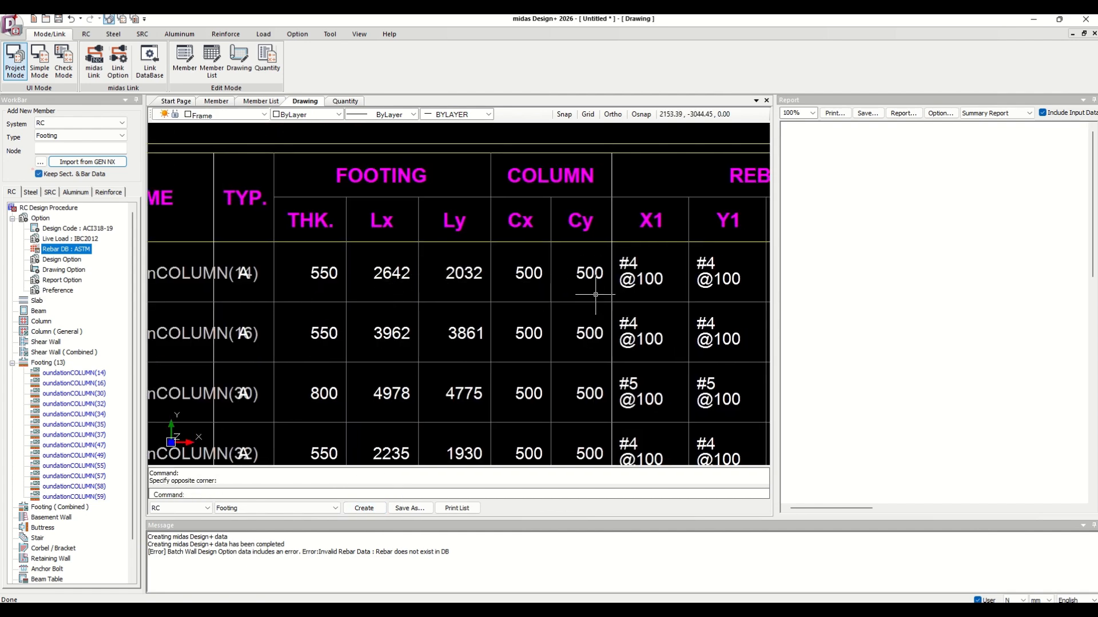
pyautogui.moveTo(595, 295); pyautogui.dragTo(271, 275, button='middle')
pyautogui.scroll(-5, 568, 269)
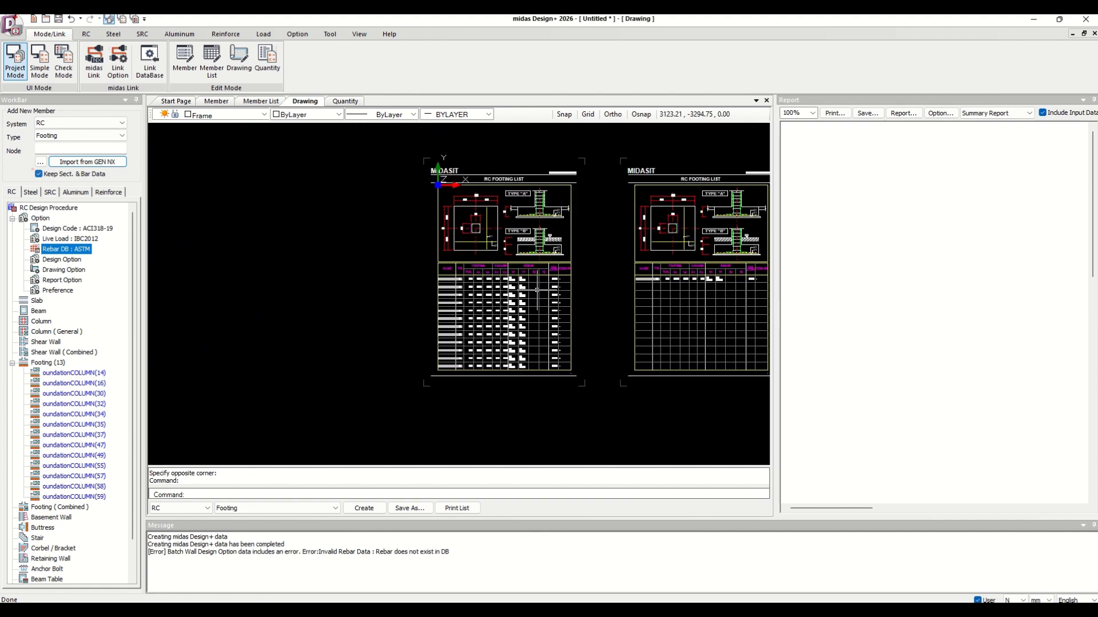
pyautogui.scroll(4, 577, 217)
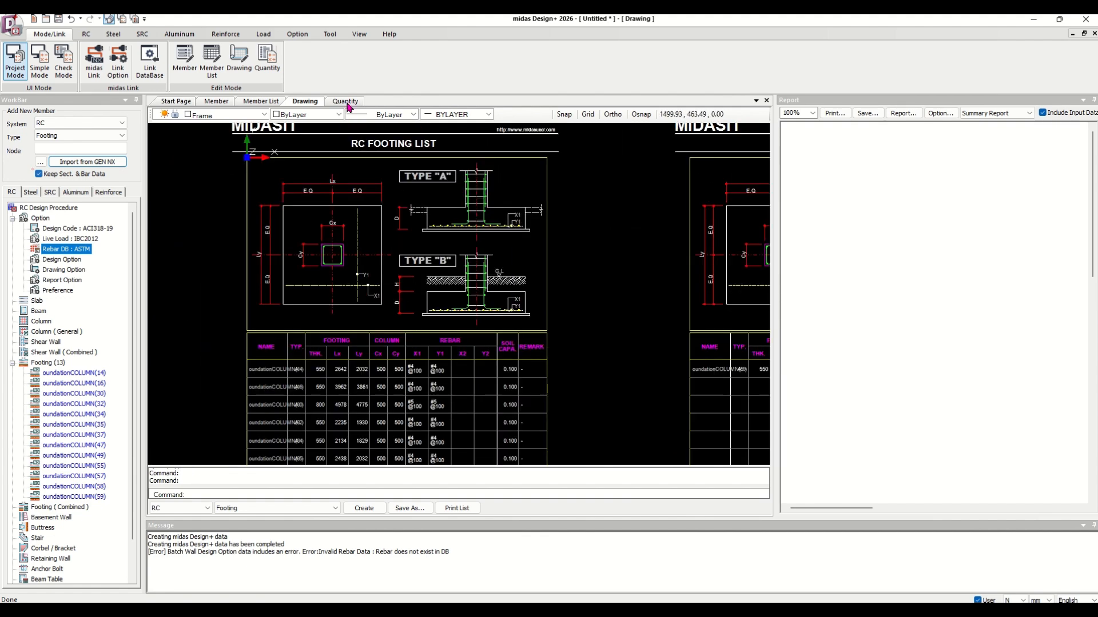
# Create the footing quantity table of concrete and rebar per unit length.
pyautogui.click(346, 103)
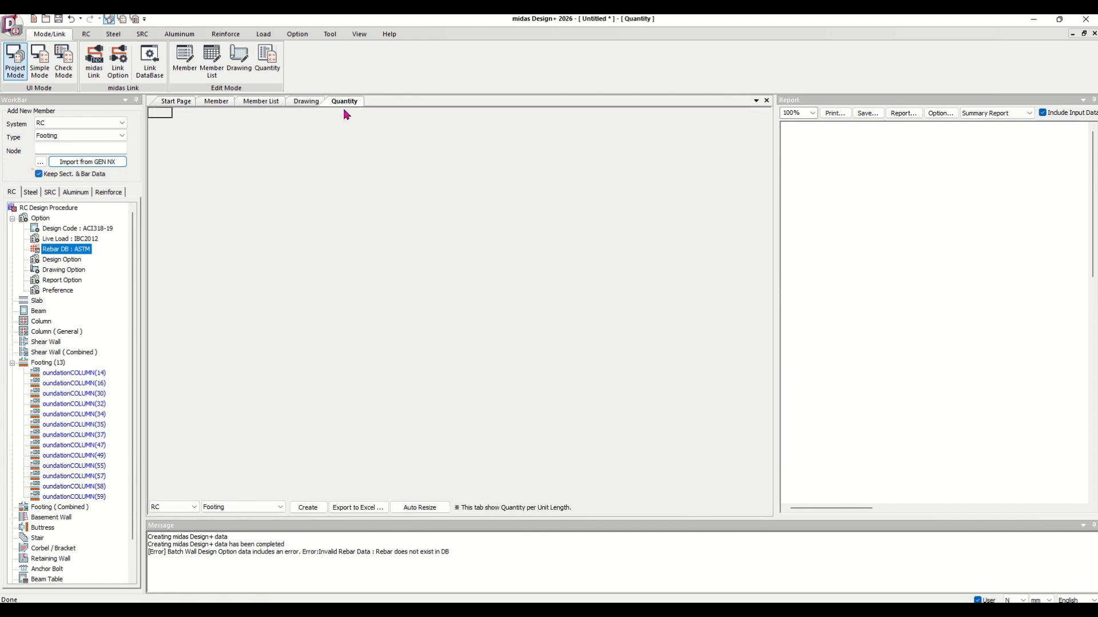
pyautogui.click(309, 509)
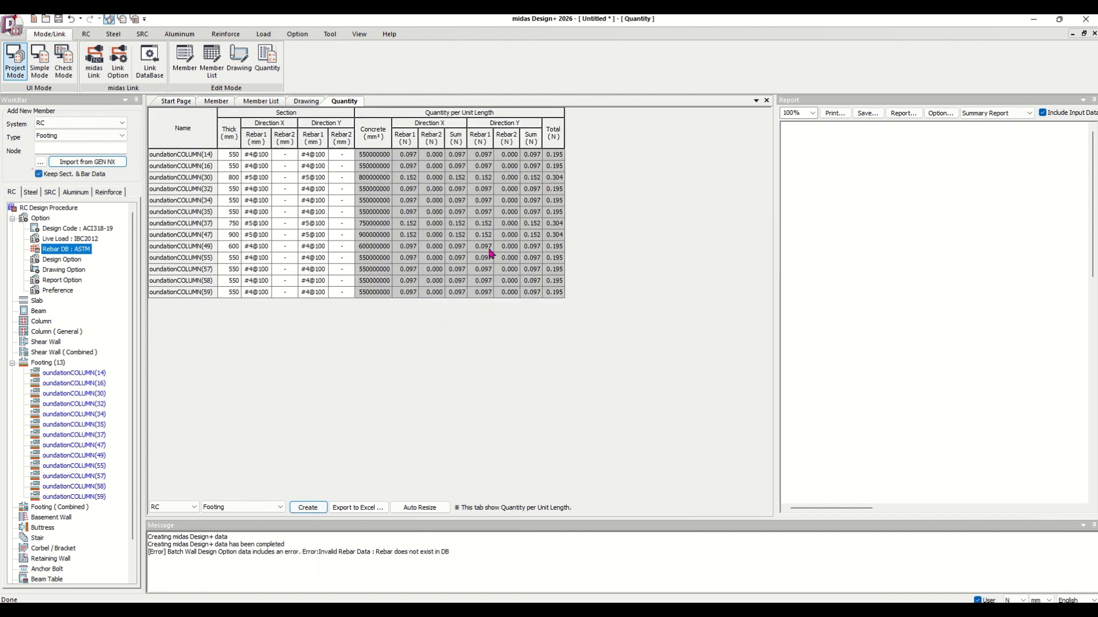
pyautogui.click(553, 129)
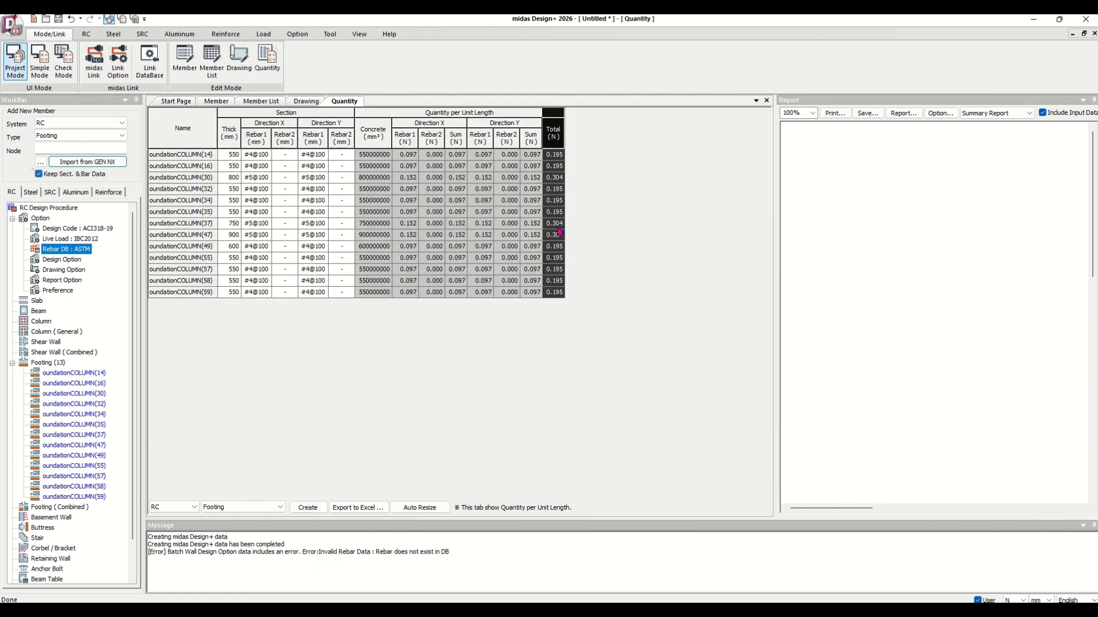
# Switch the display length unit to metres so the quantity table shows values in m.
pyautogui.click(386, 136)
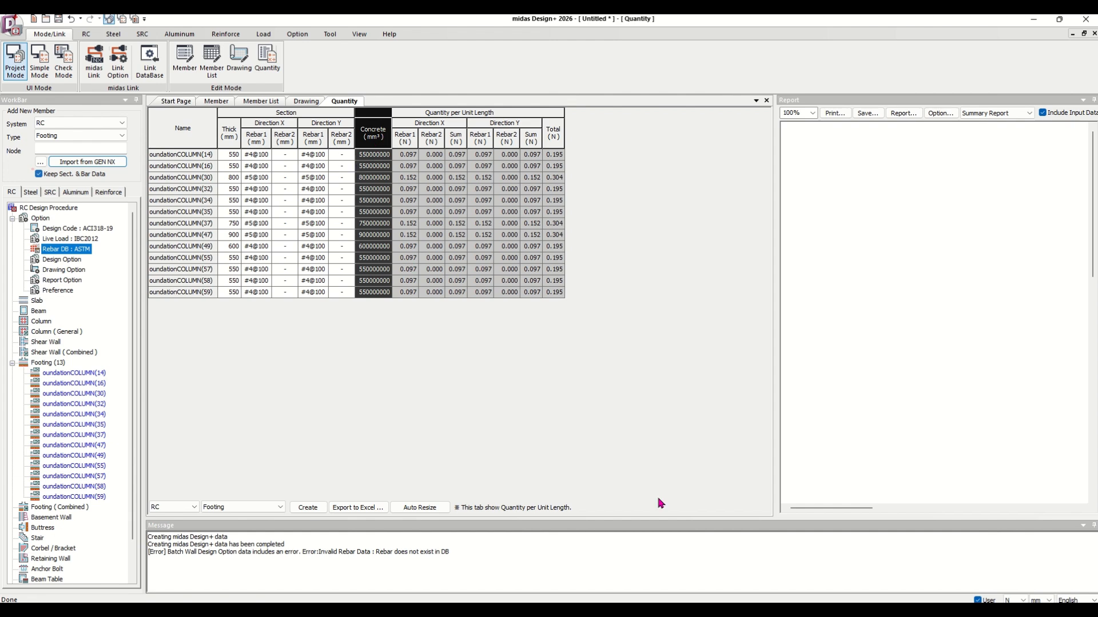
pyautogui.click(1039, 600)
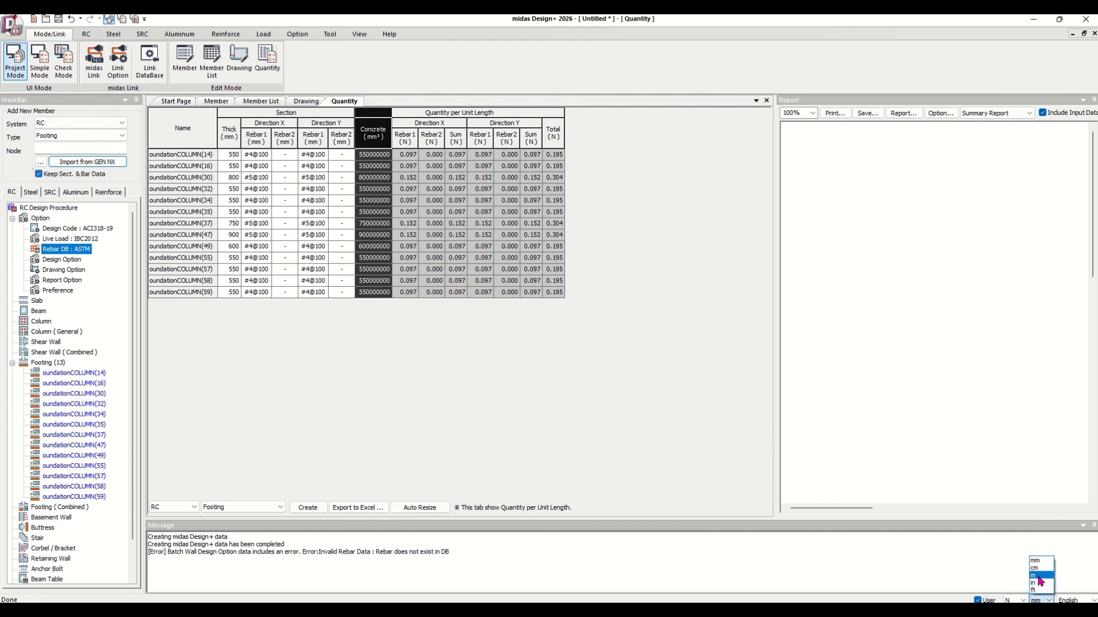
pyautogui.click(1038, 576)
pyautogui.click(408, 115)
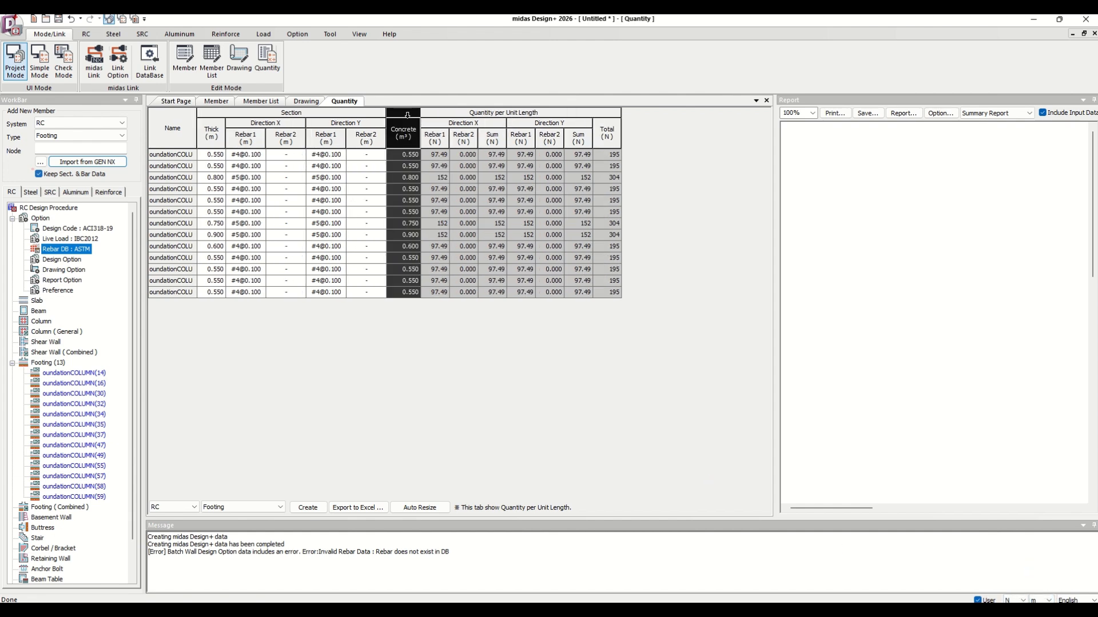
pyautogui.click(608, 114)
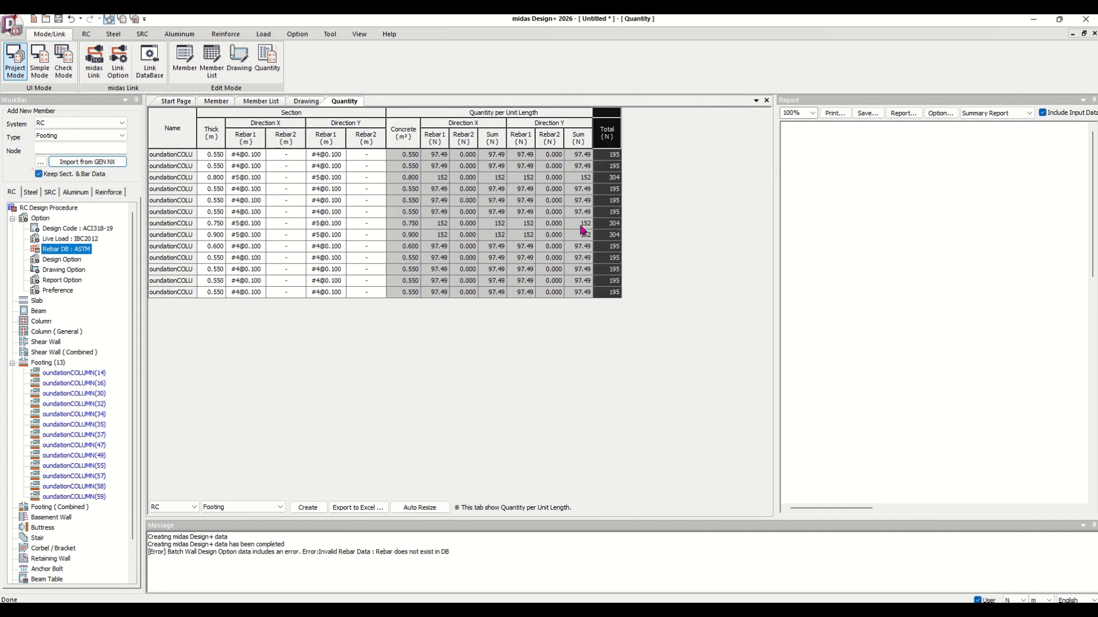
# Open the member design view of the first footing and open the report output options.
pyautogui.click(264, 104)
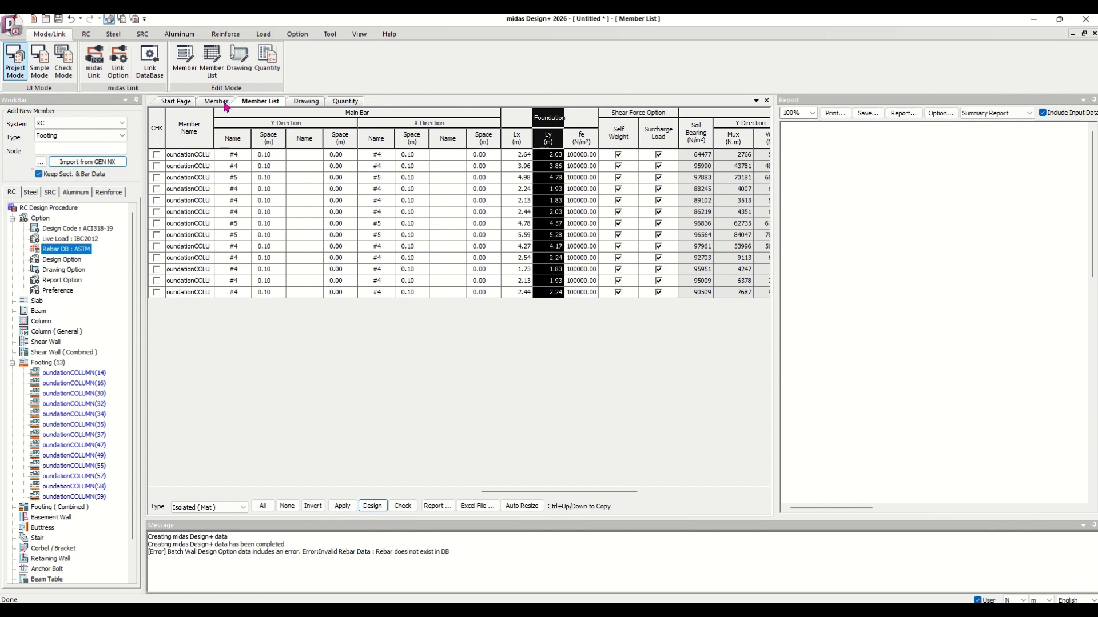
pyautogui.click(226, 104)
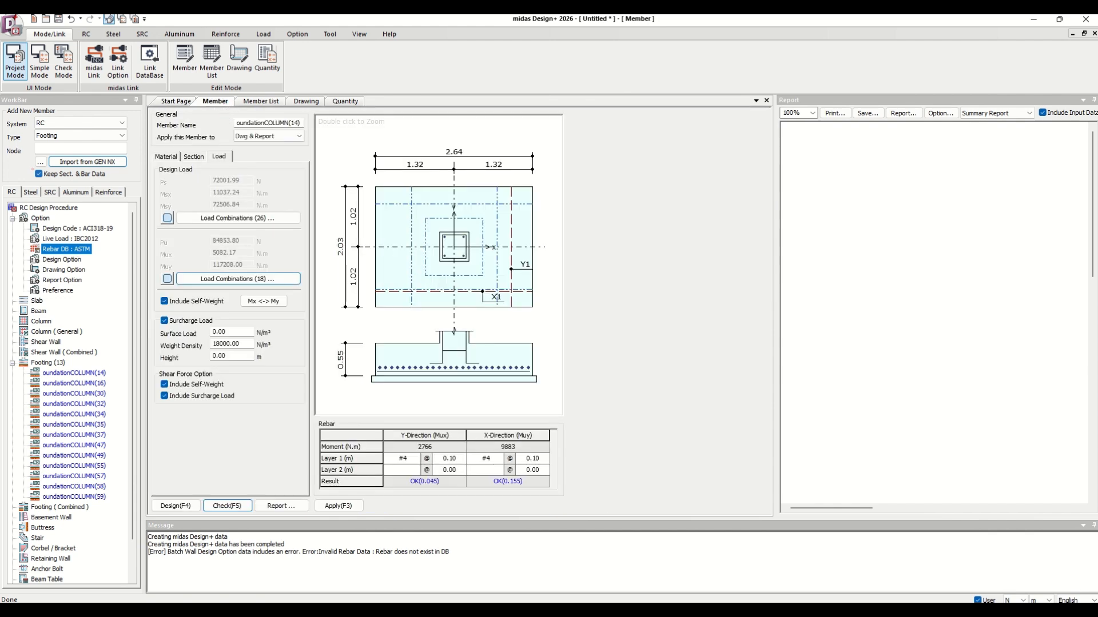
pyautogui.click(288, 506)
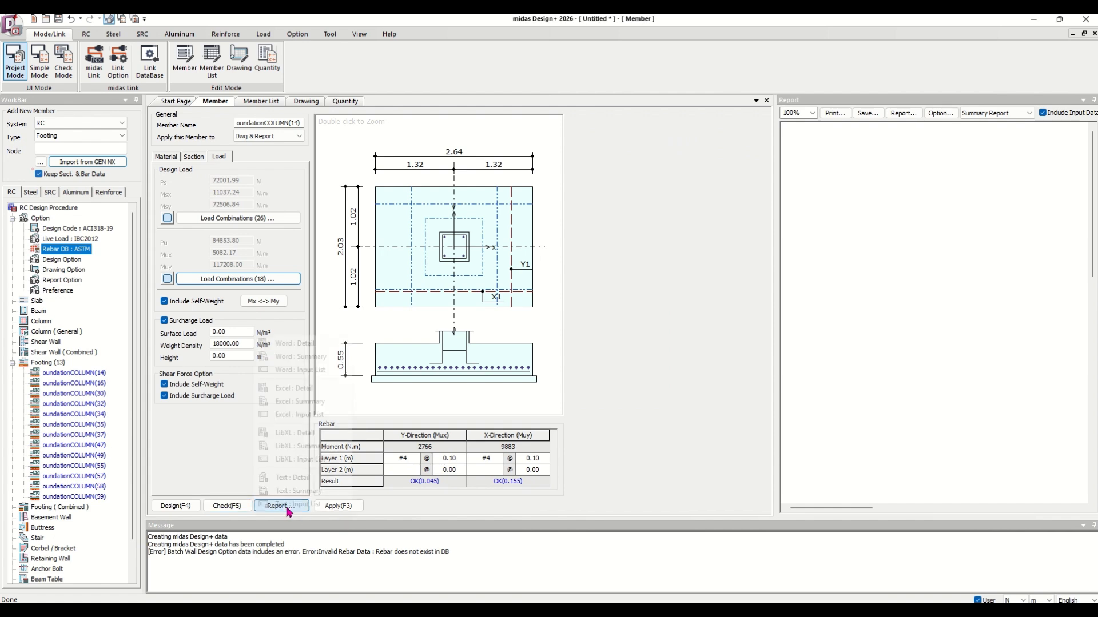